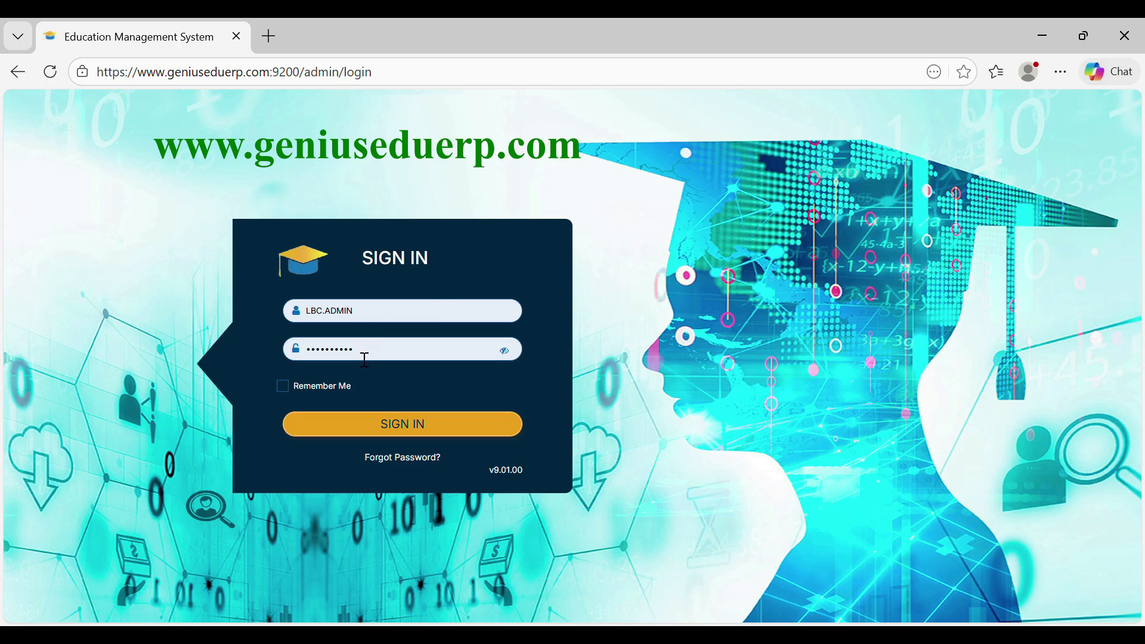
Sign in to the admin account with Remember Me enabled and open the Institution Settings page
click(299, 394)
click(401, 423)
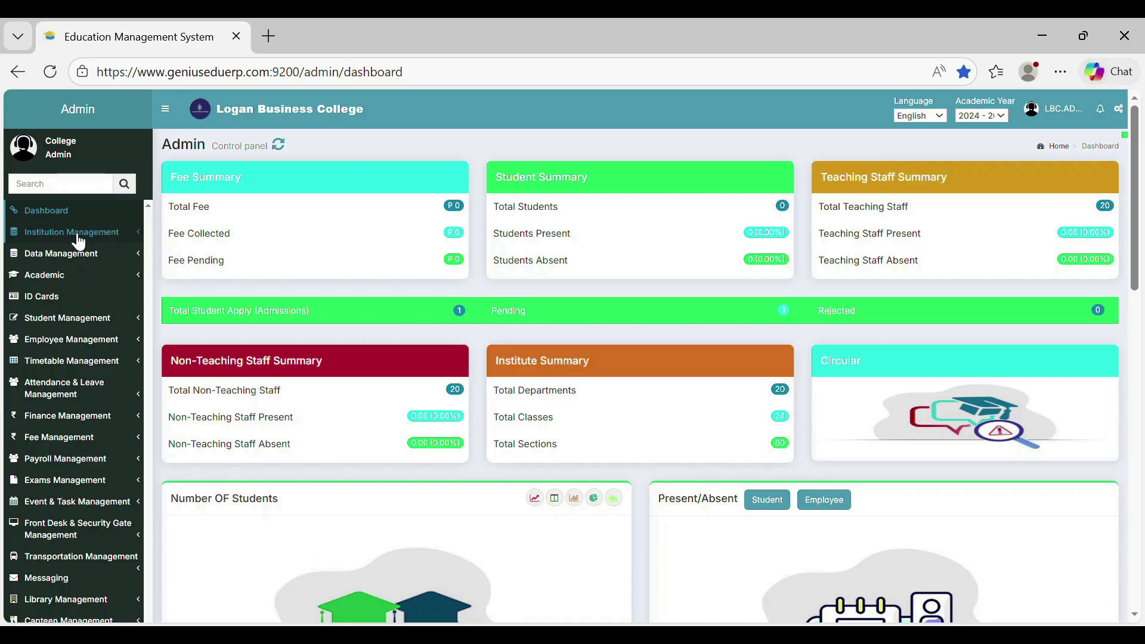
click(78, 237)
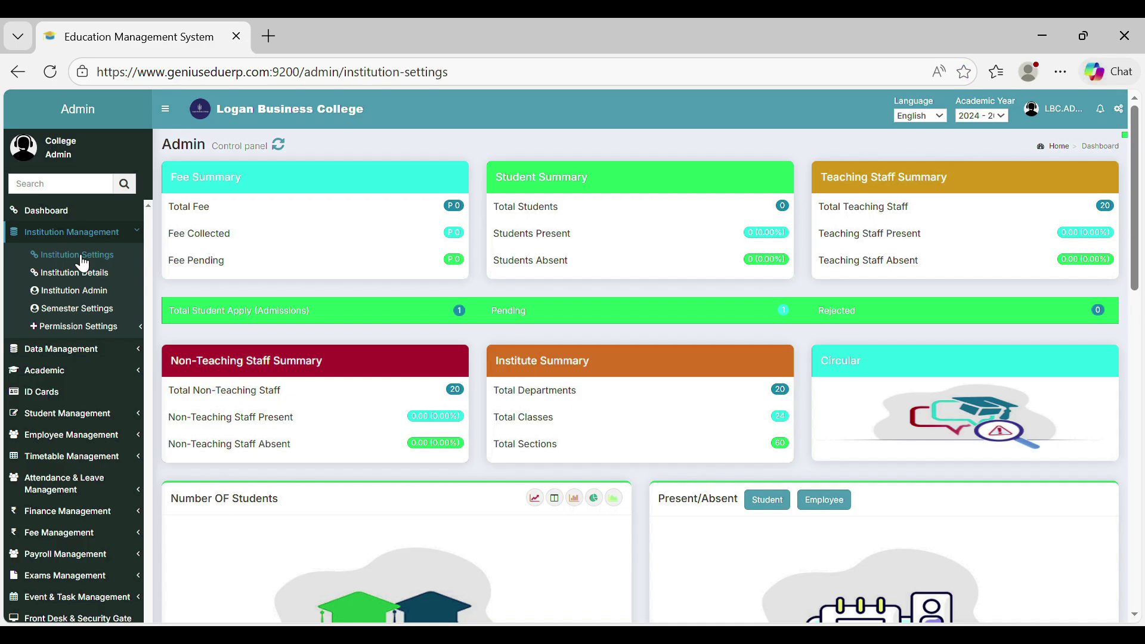
click(82, 261)
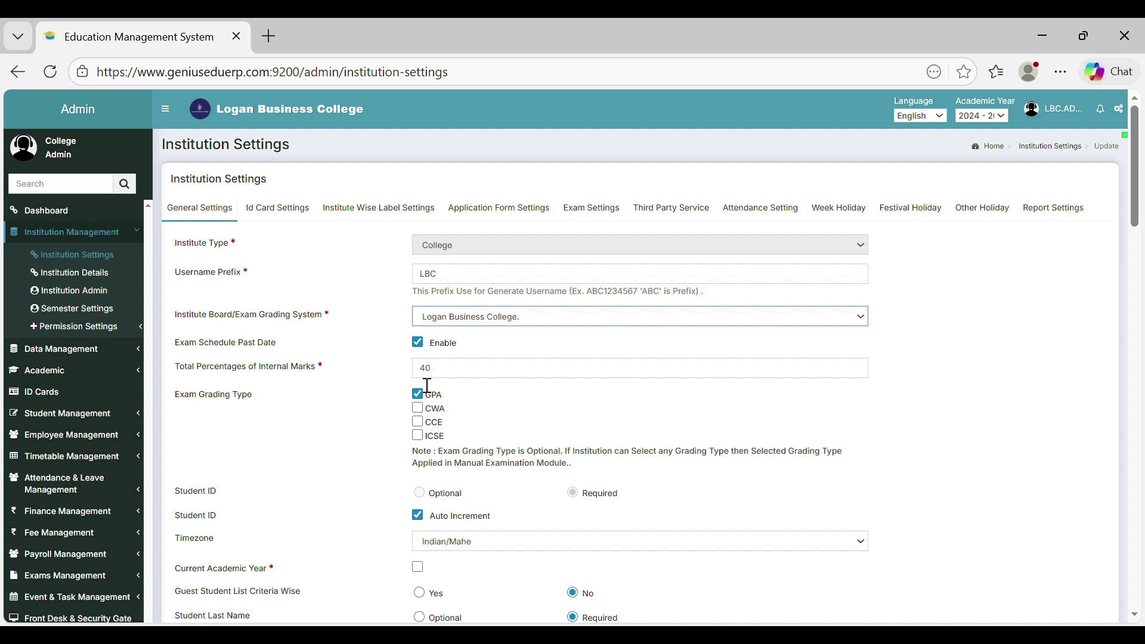
Enable the Current Academic Year option in the general settings, keeping 40 percent internal marks and the Indian/Mahe timezone
click(452, 374)
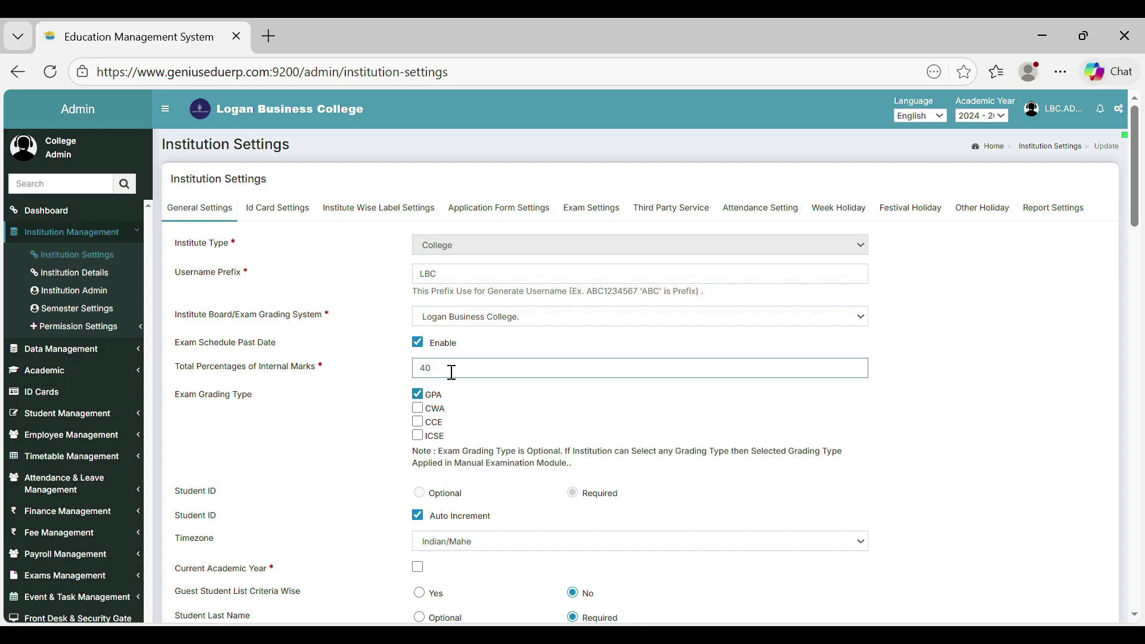
scroll(440, 355, down, 2)
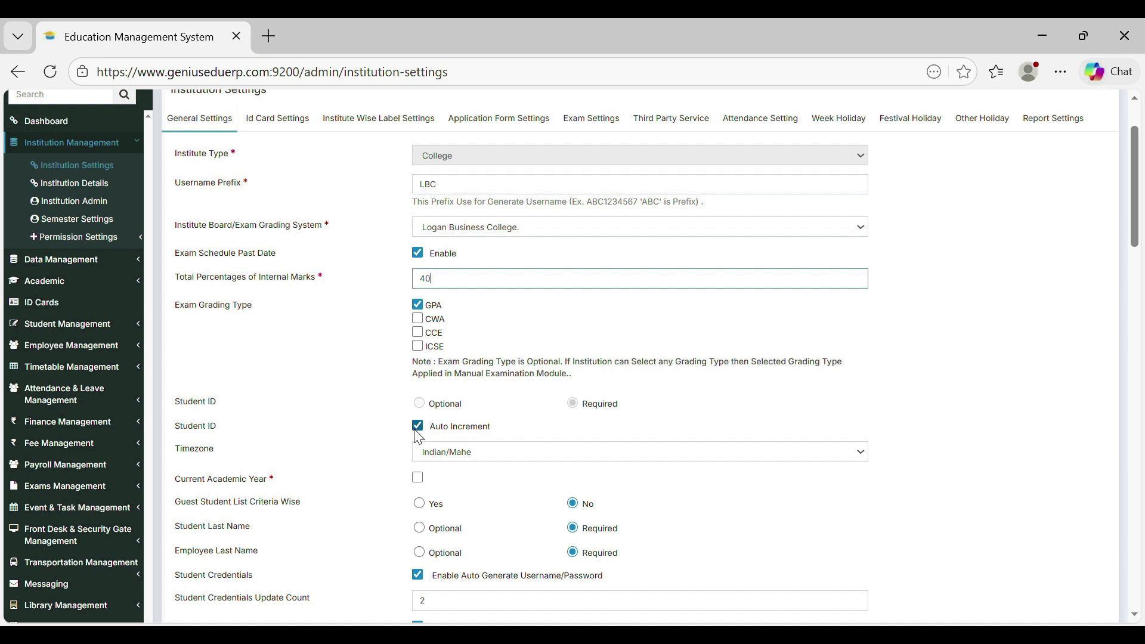
click(423, 454)
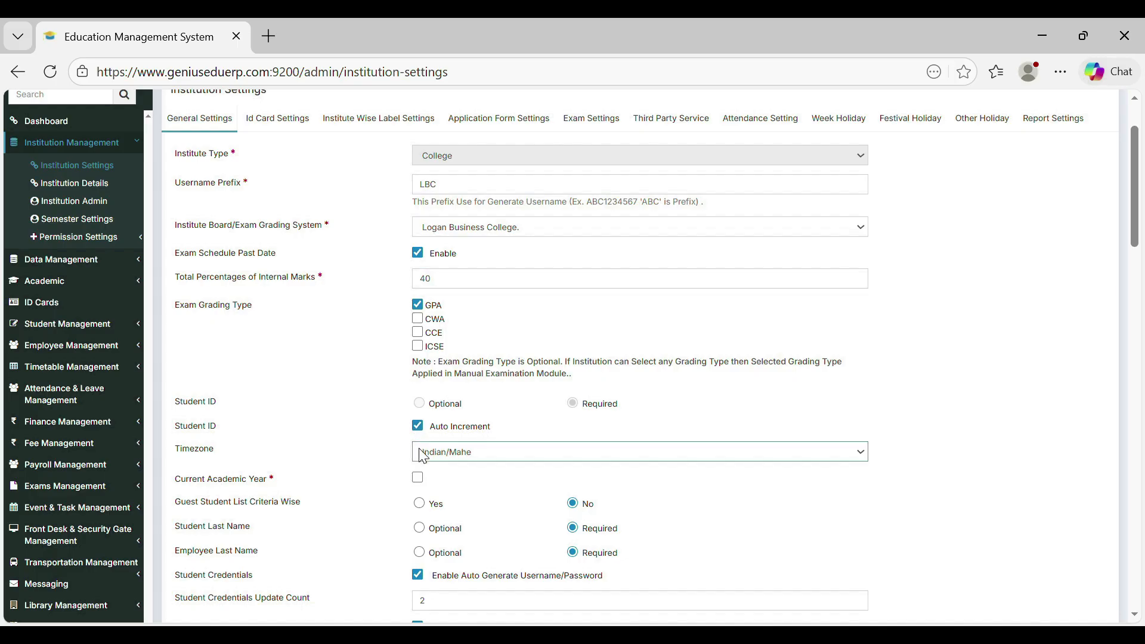
click(418, 480)
Examine the remaining general settings, covering student and employee credentials, attendance, messaging, application form, tagline and fee collection options
scroll(417, 477, down, 4)
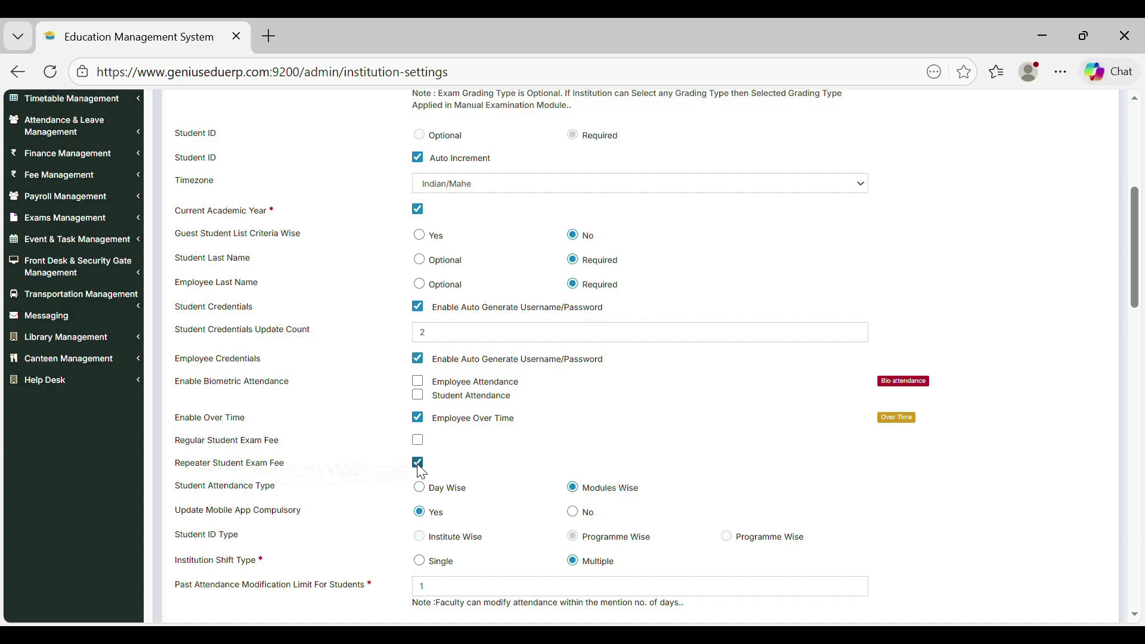
scroll(388, 452, down, 3)
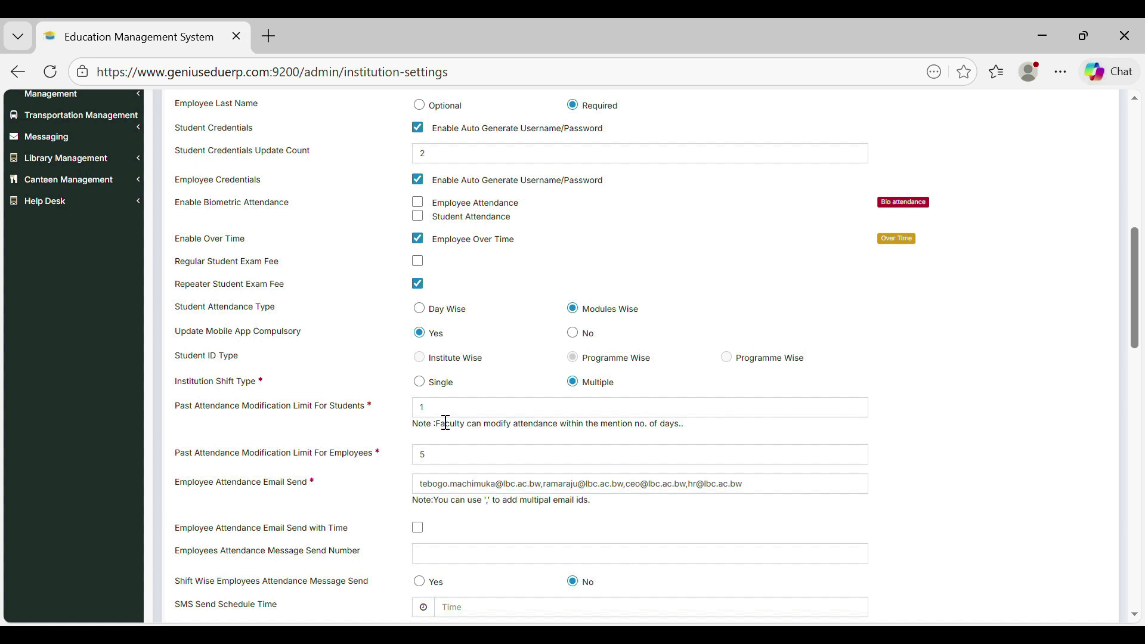
scroll(442, 424, down, 3)
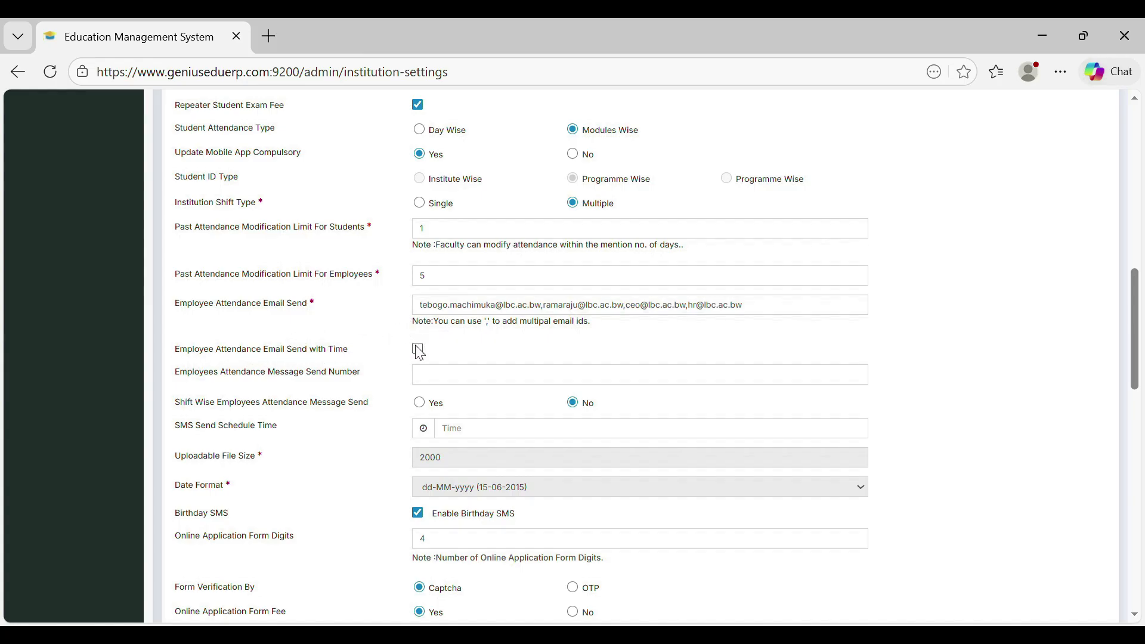
scroll(447, 316, down, 1)
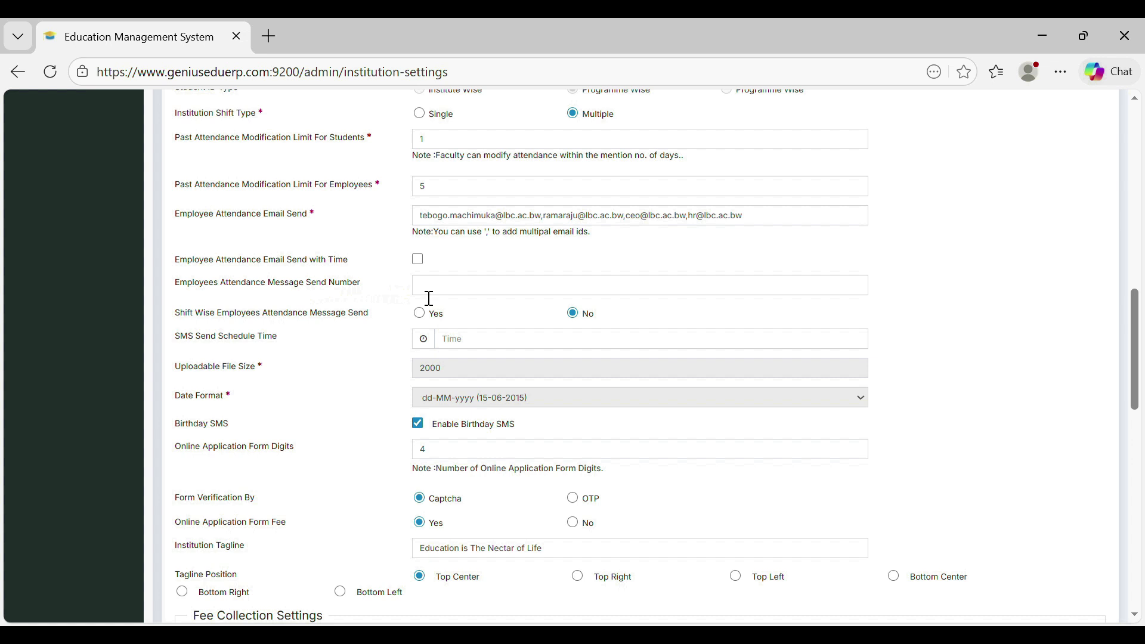
scroll(302, 282, down, 1)
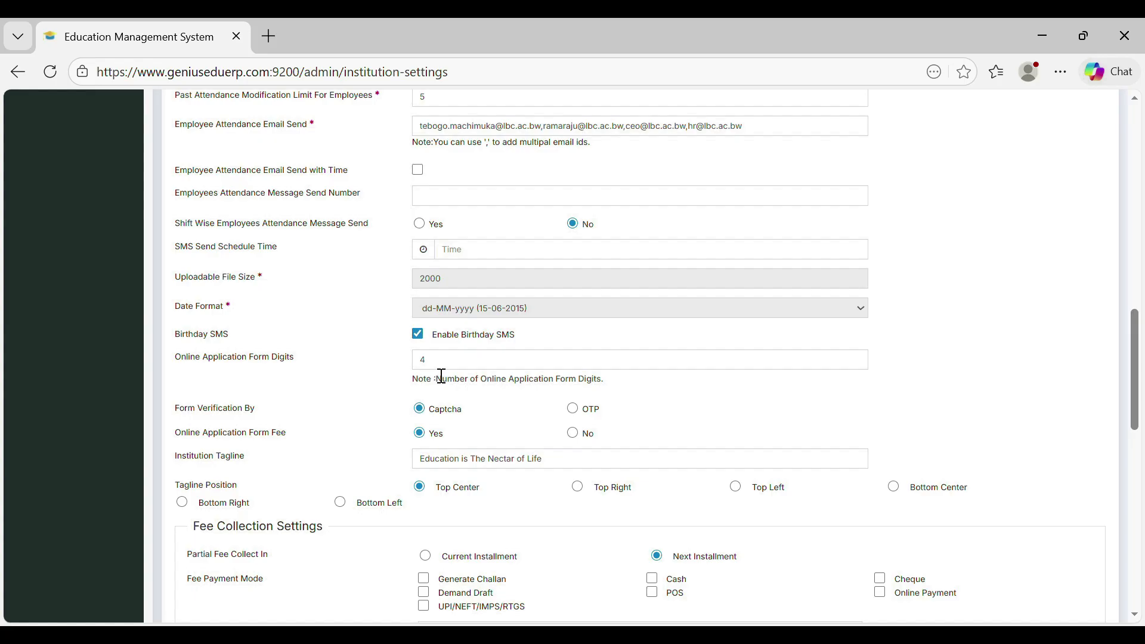
scroll(449, 358, down, 1)
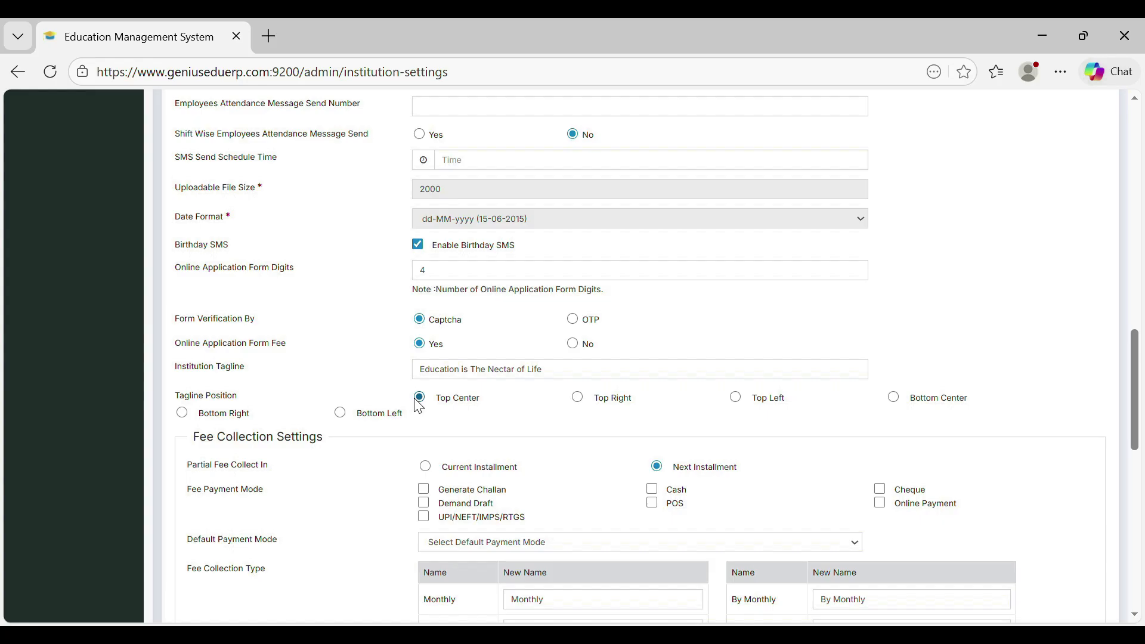
scroll(289, 383, down, 5)
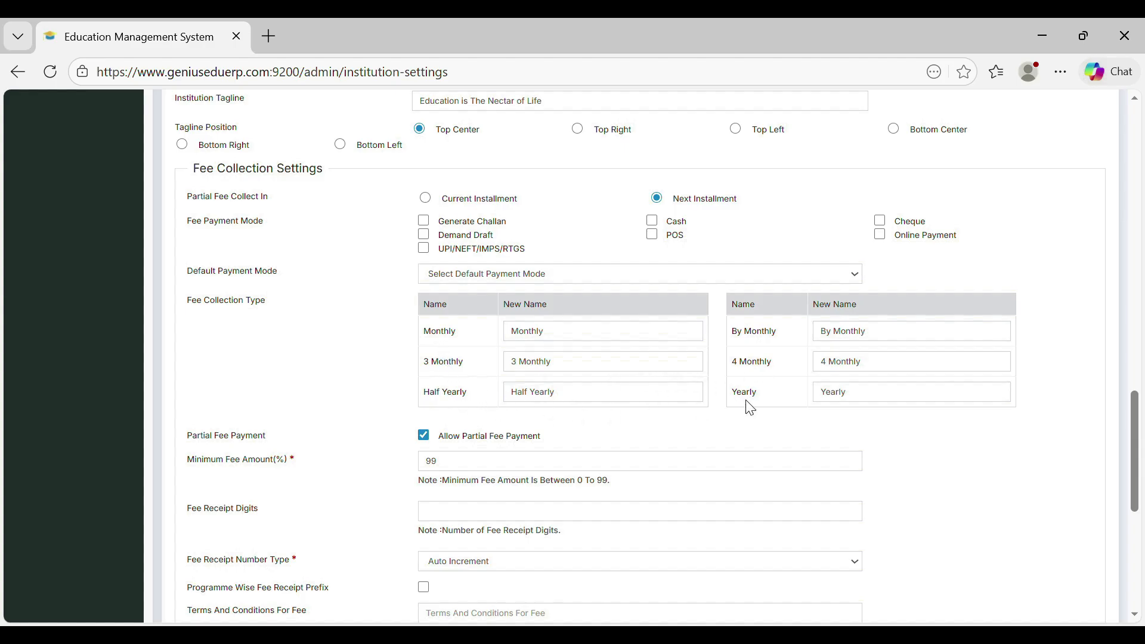
scroll(512, 394, down, 1)
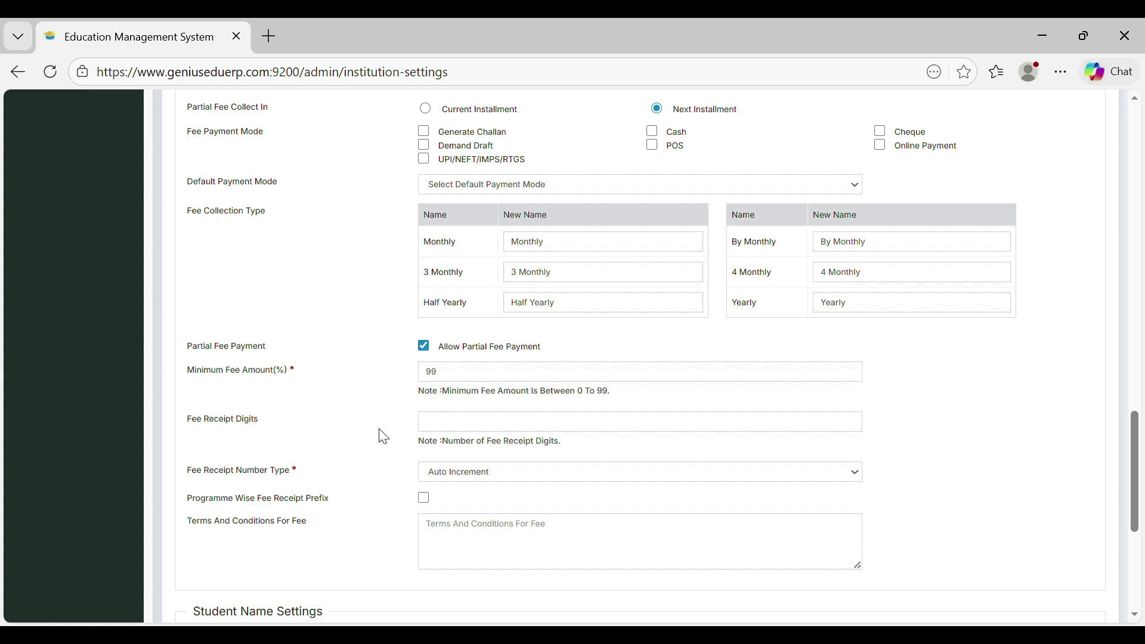
scroll(438, 430, down, 3)
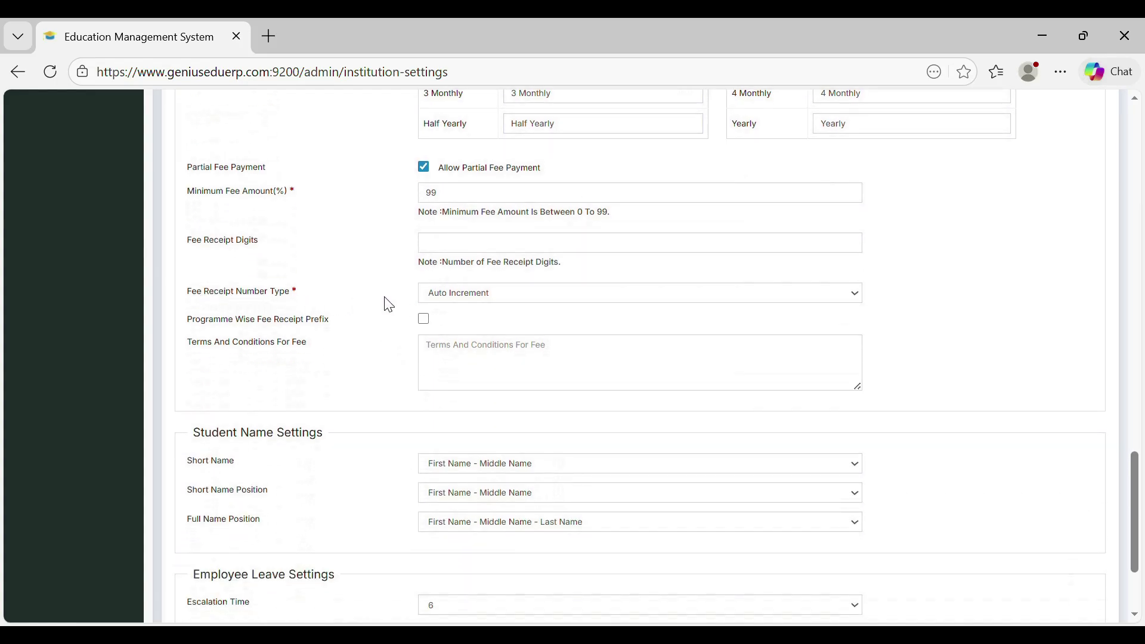
Keep Auto Increment receipt numbering and the current student name formats, and save the general settings
click(459, 299)
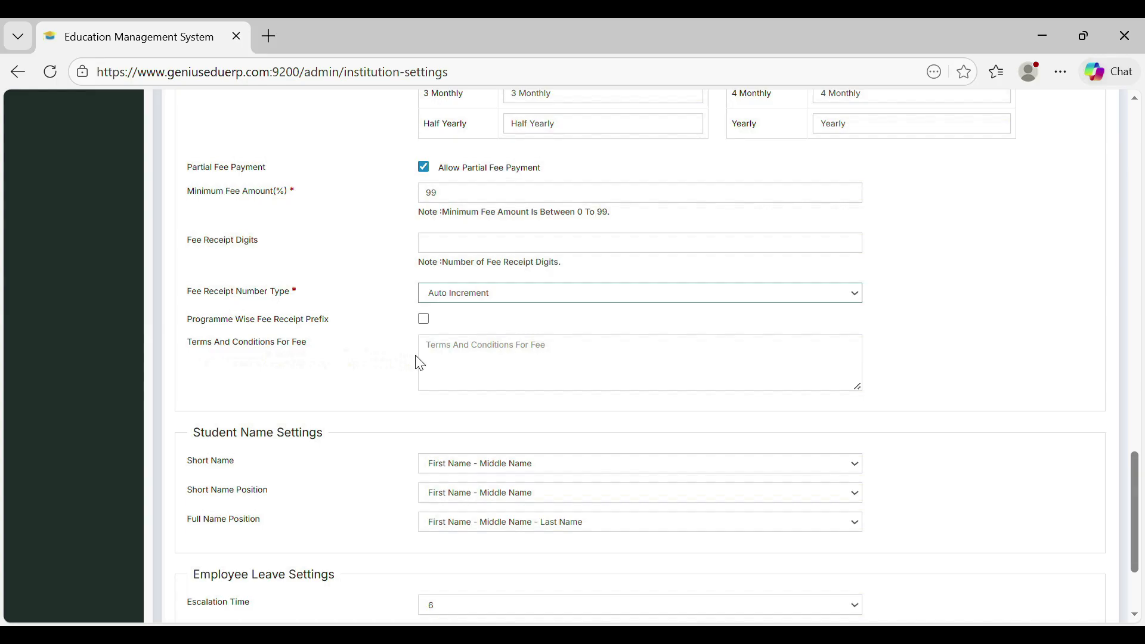
scroll(468, 325, down, 3)
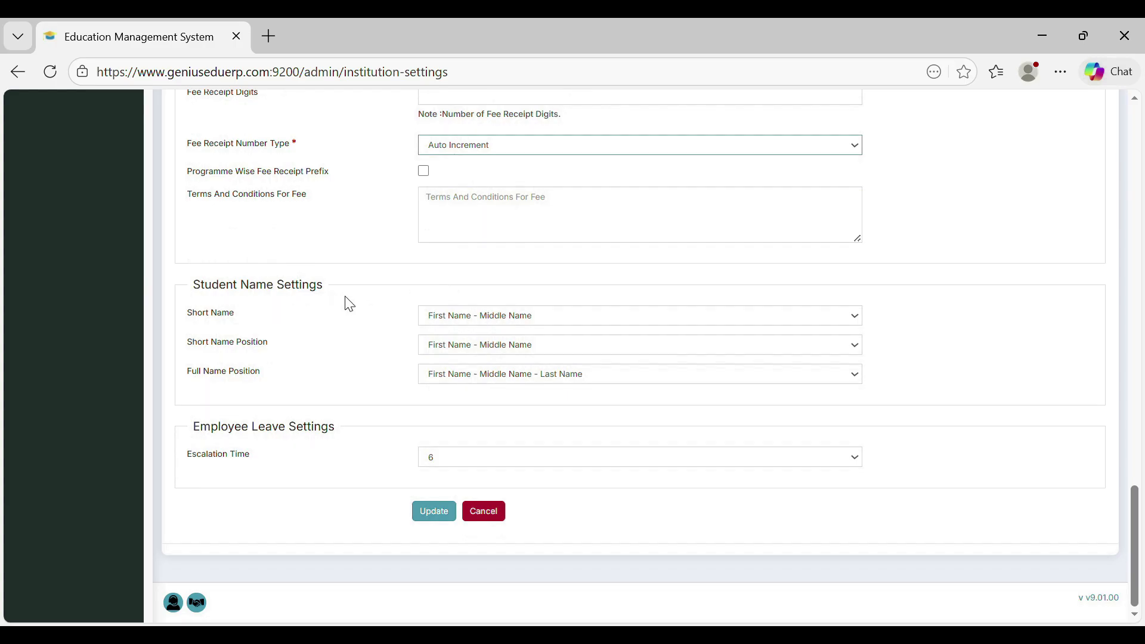
click(456, 325)
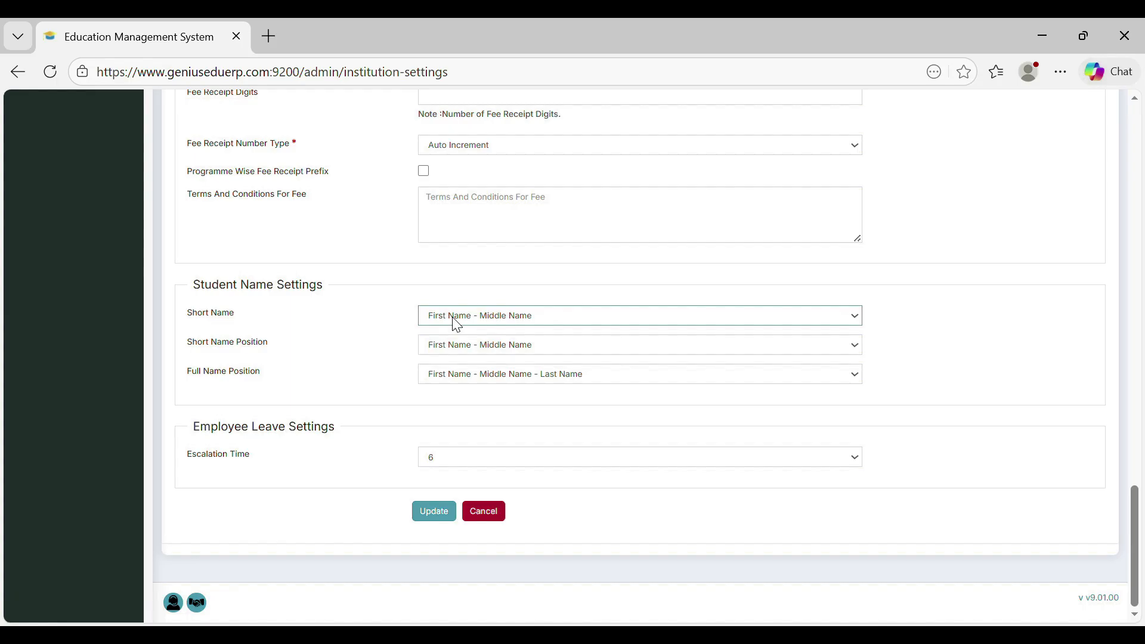
click(456, 351)
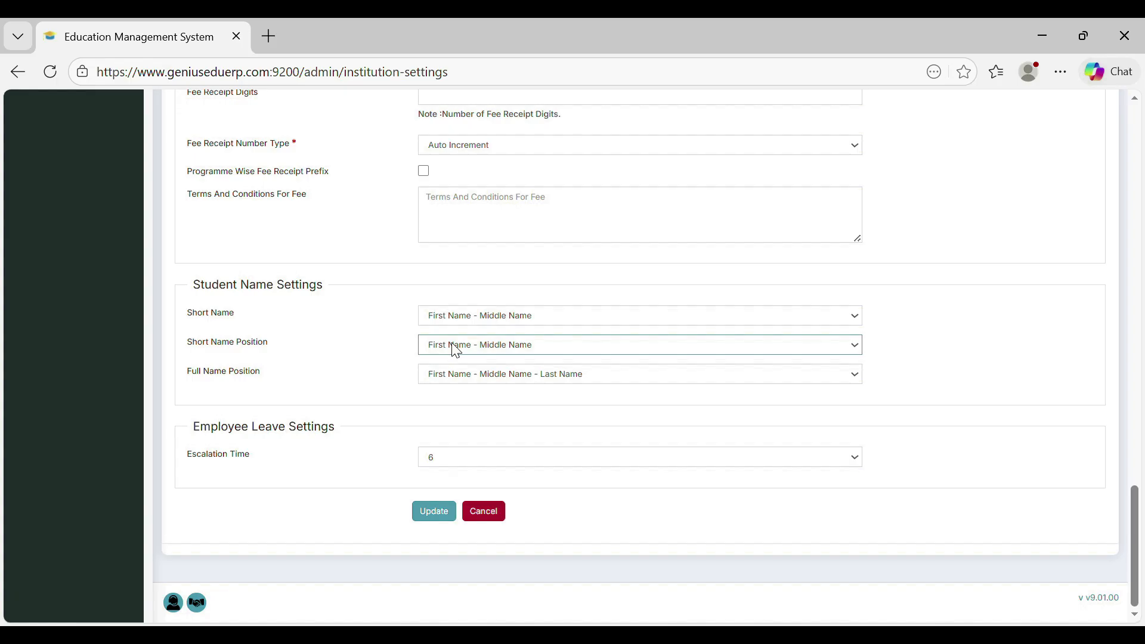
click(445, 381)
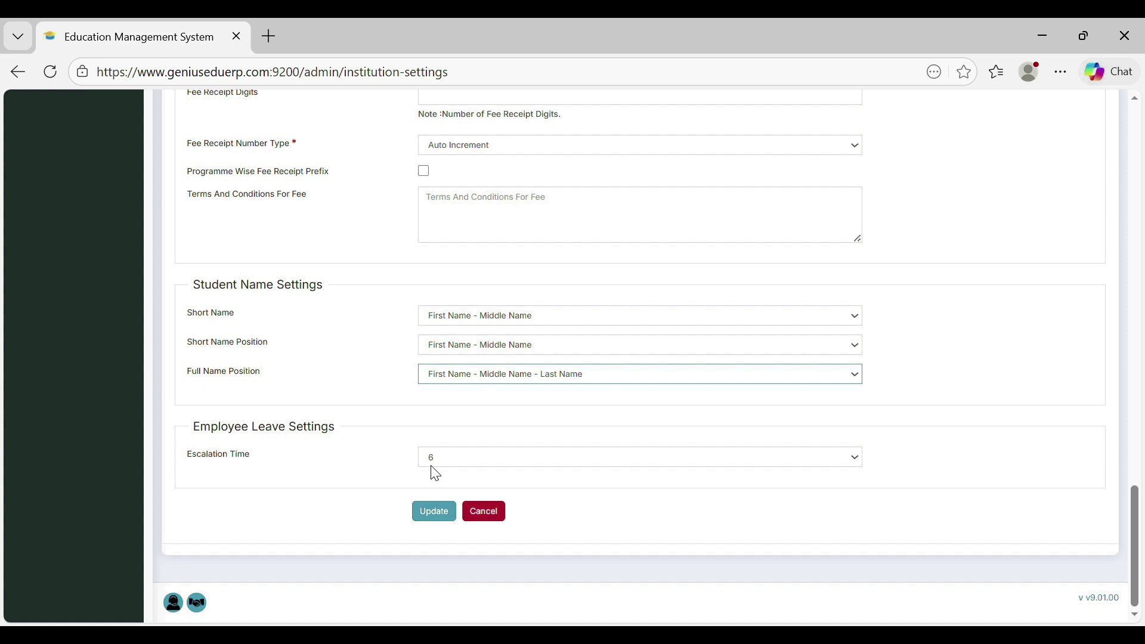
click(440, 517)
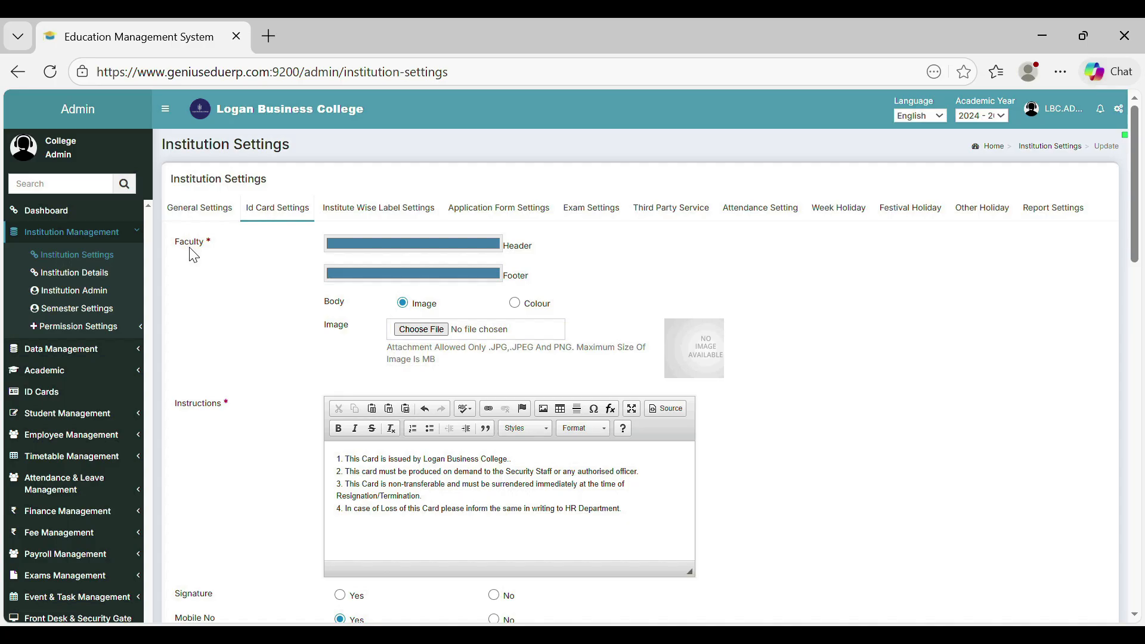
Set the body of the faculty ID card to Colour in the ID card settings
scroll(194, 255, down, 1)
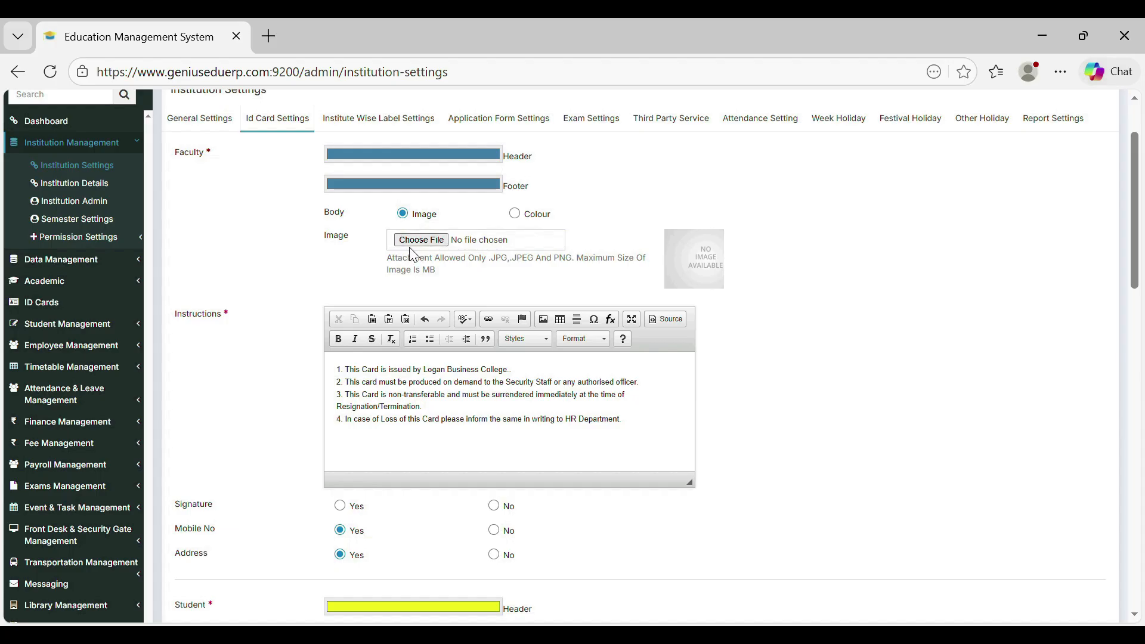
click(515, 215)
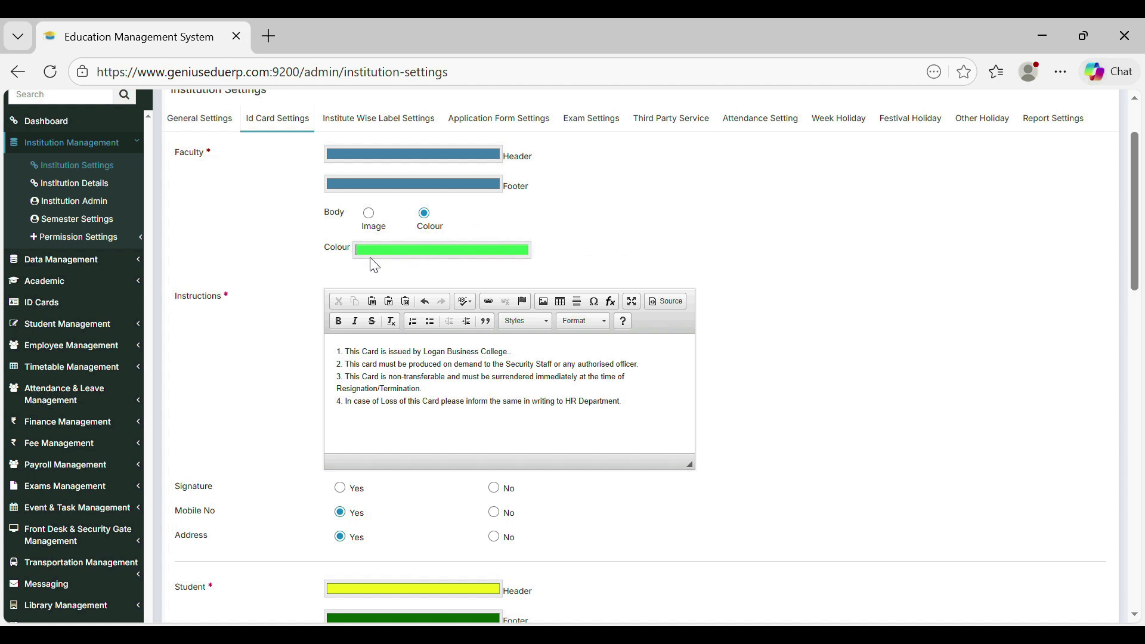
scroll(374, 266, down, 3)
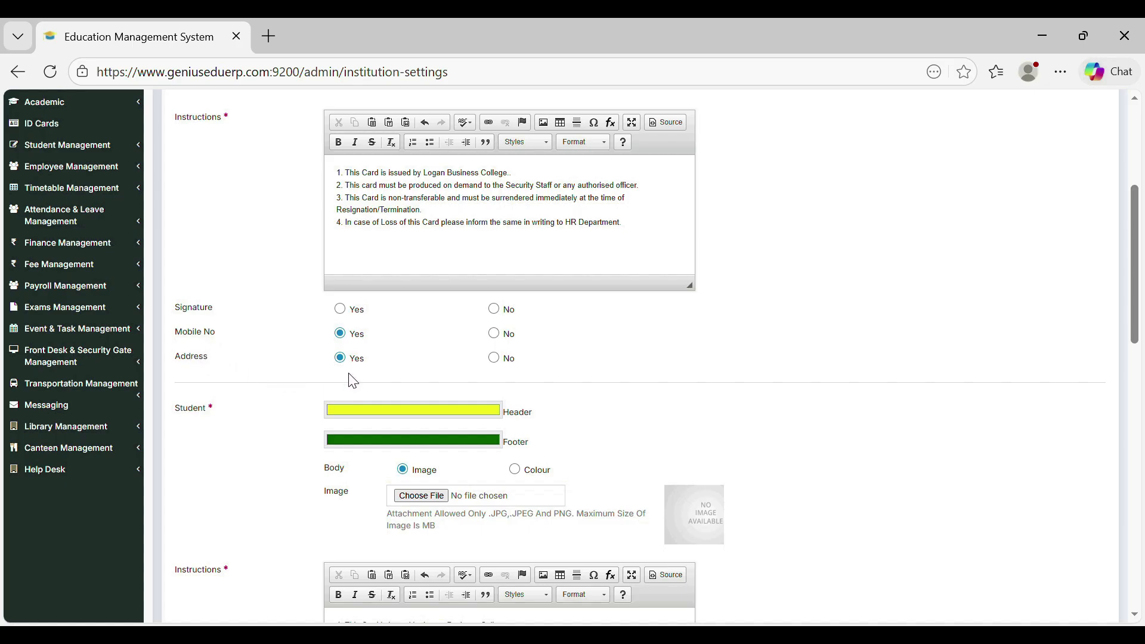
Review the student and non-teaching card sections, keep the ID cards type at Default, and save the ID card settings
scroll(348, 369, down, 5)
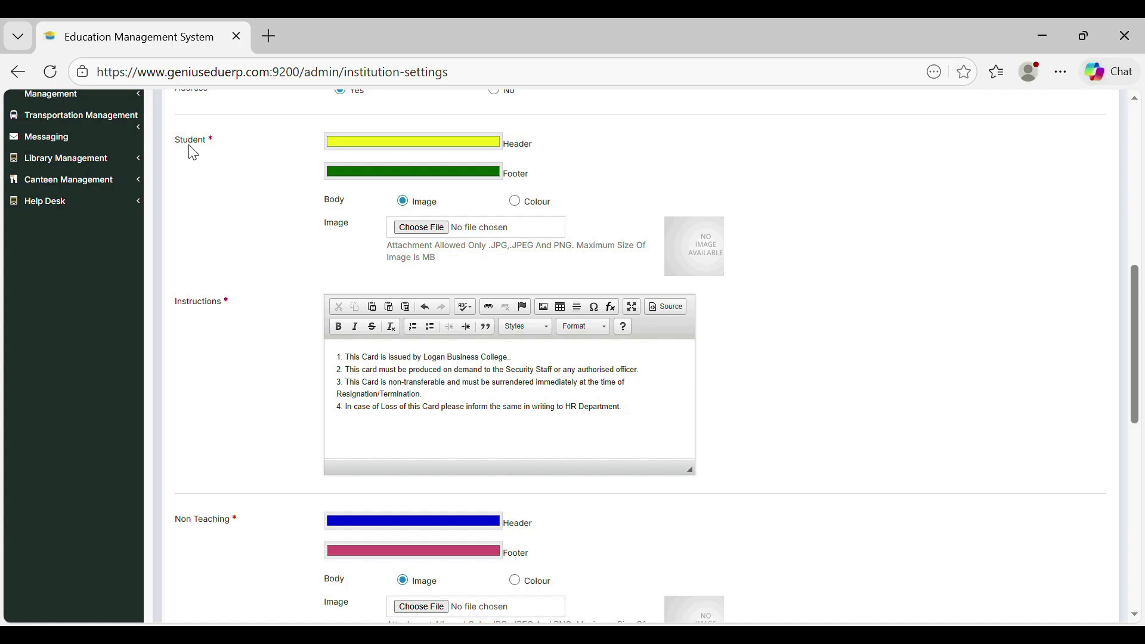
scroll(193, 152, down, 6)
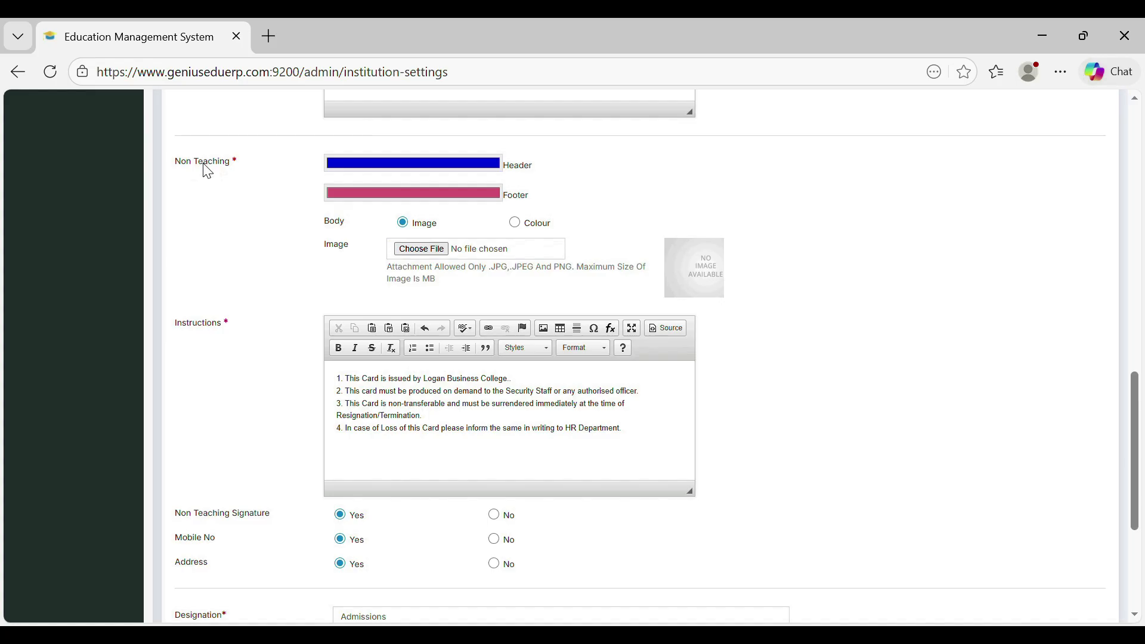
scroll(208, 172, down, 4)
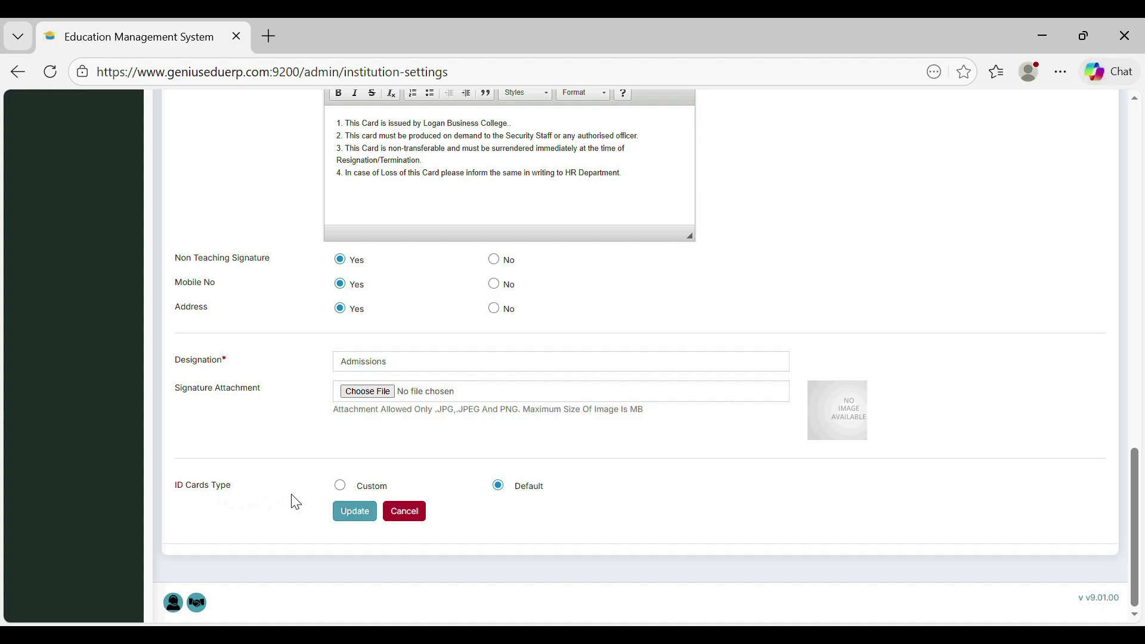
click(340, 489)
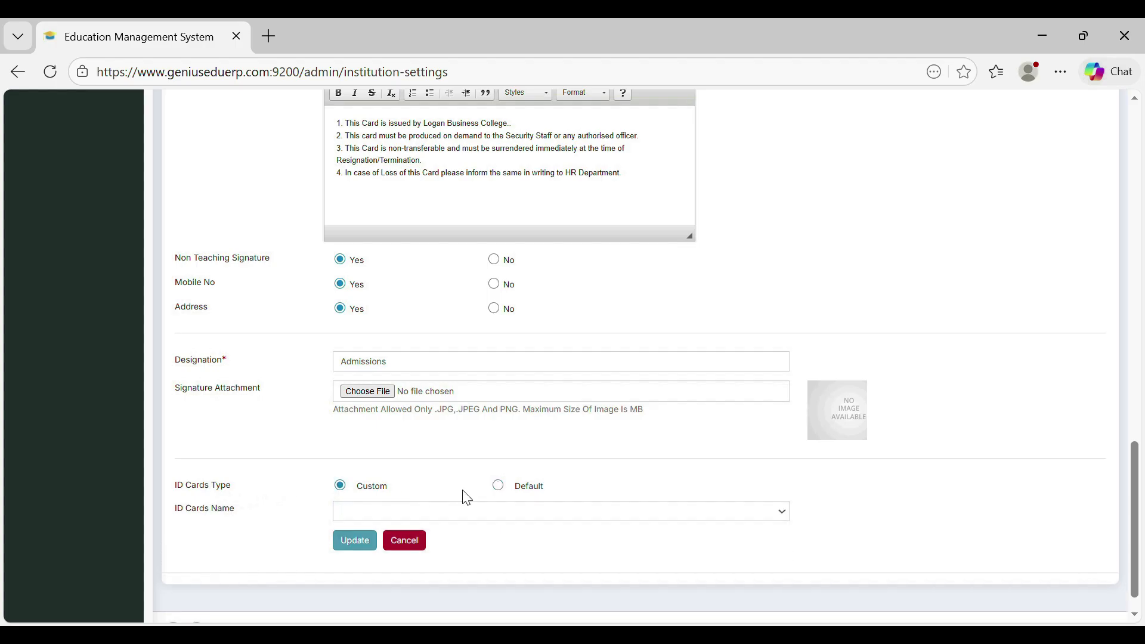
click(498, 487)
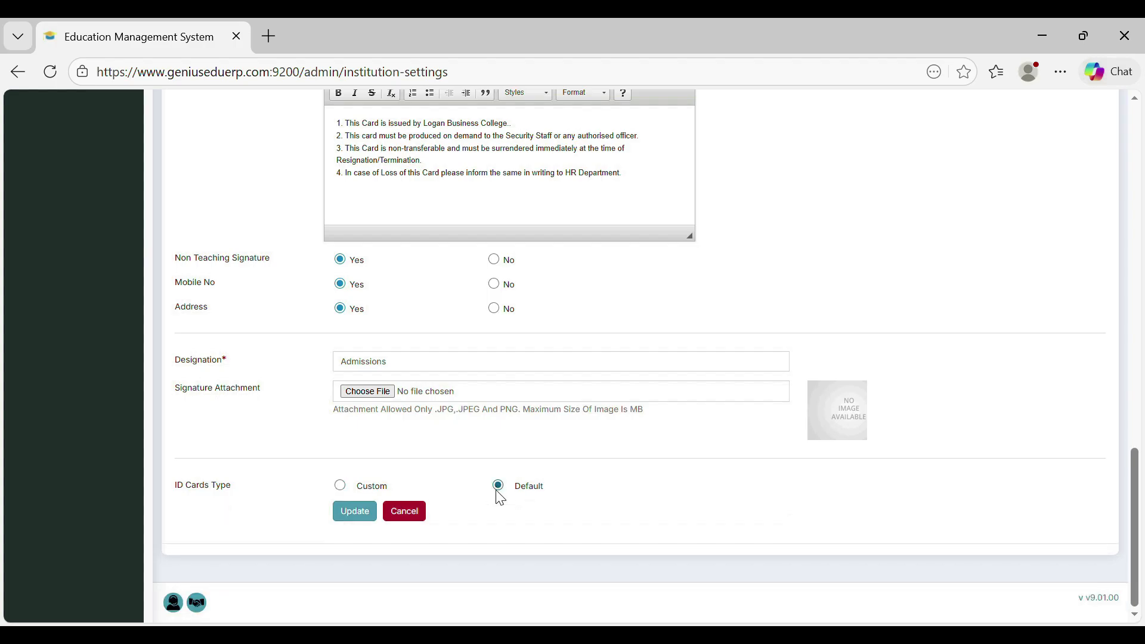
click(358, 519)
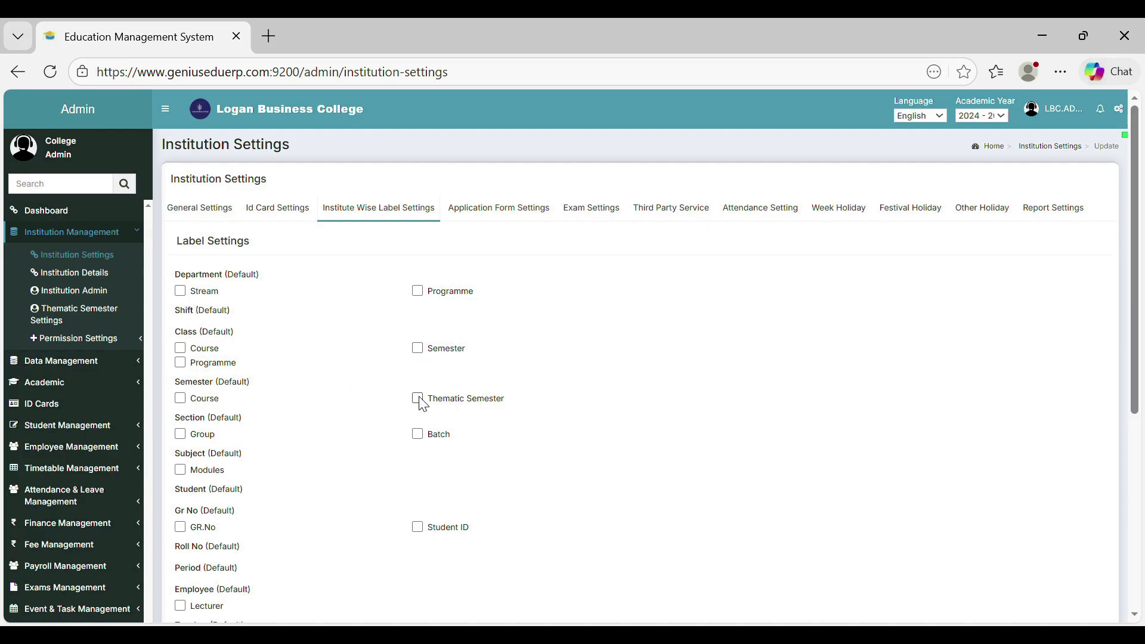
Review and save the institute-wise label settings with their default labels, and save the application form settings
scroll(370, 388, down, 3)
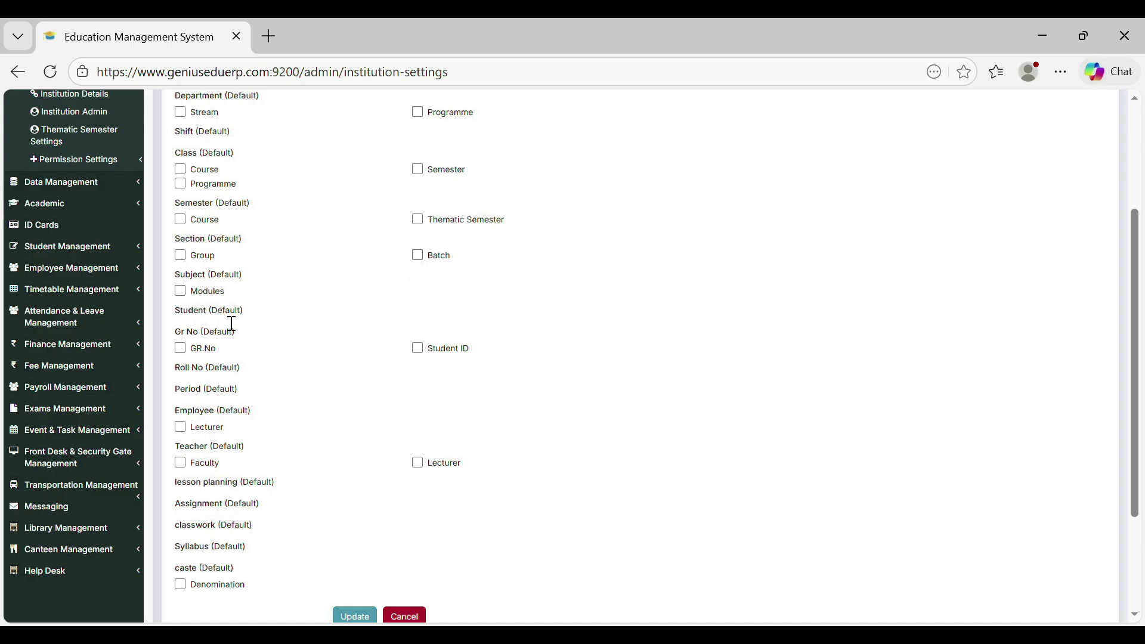
scroll(231, 323, down, 2)
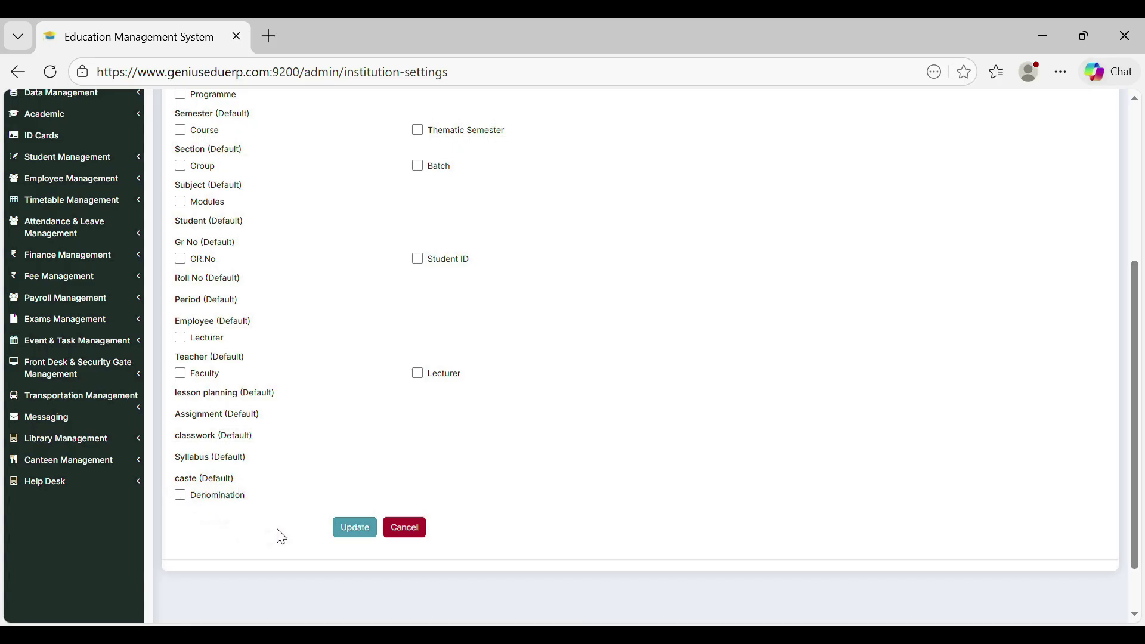
click(355, 528)
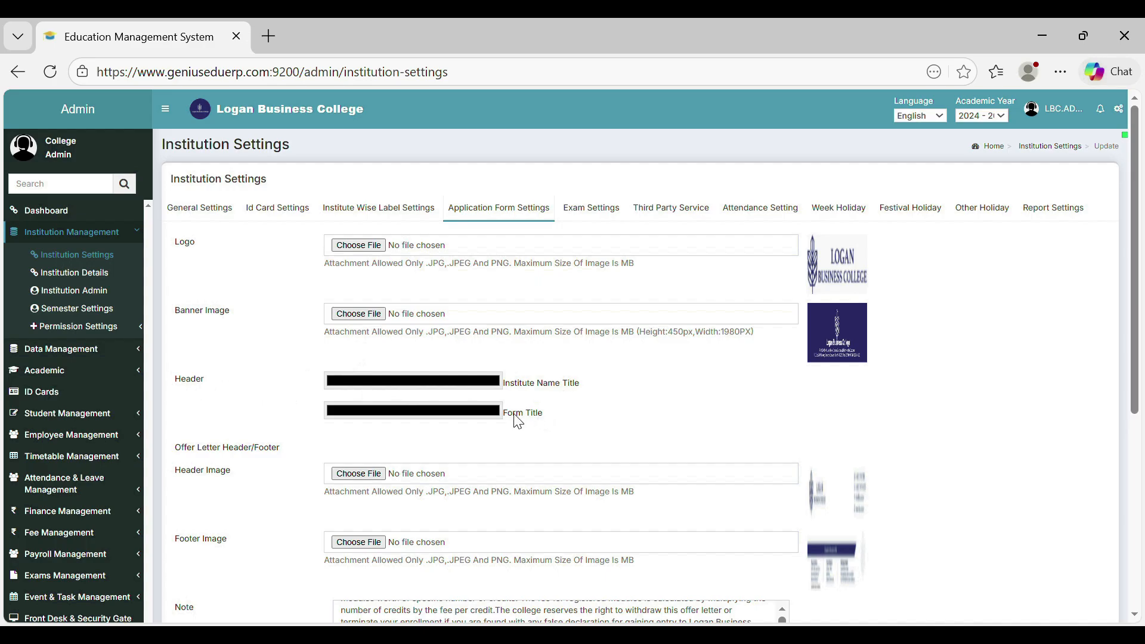
scroll(436, 419, down, 3)
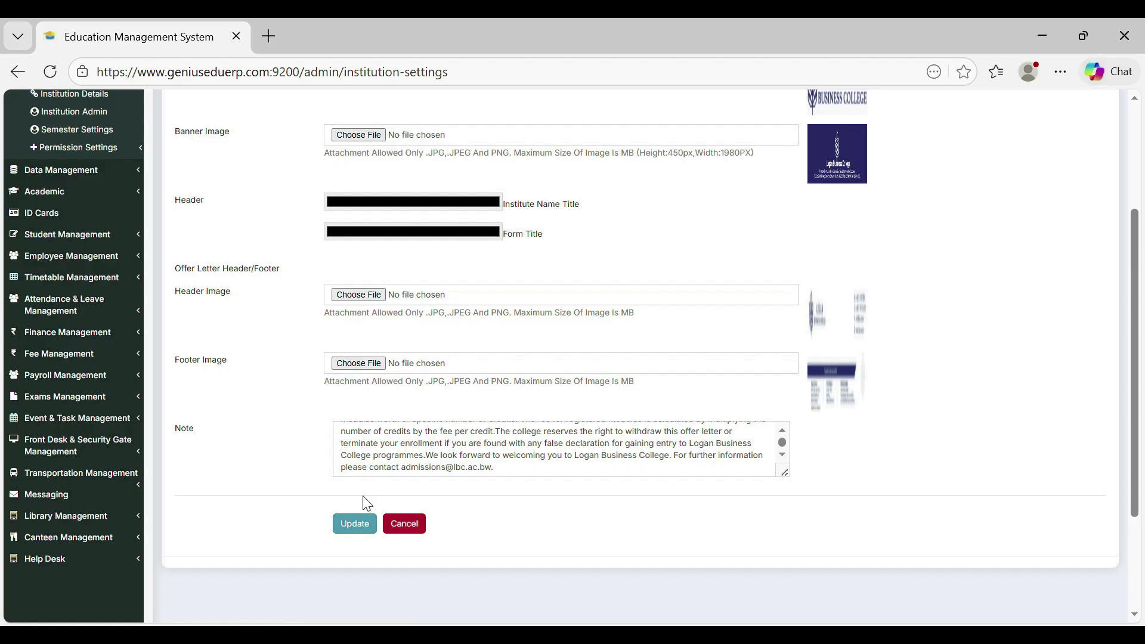
click(360, 533)
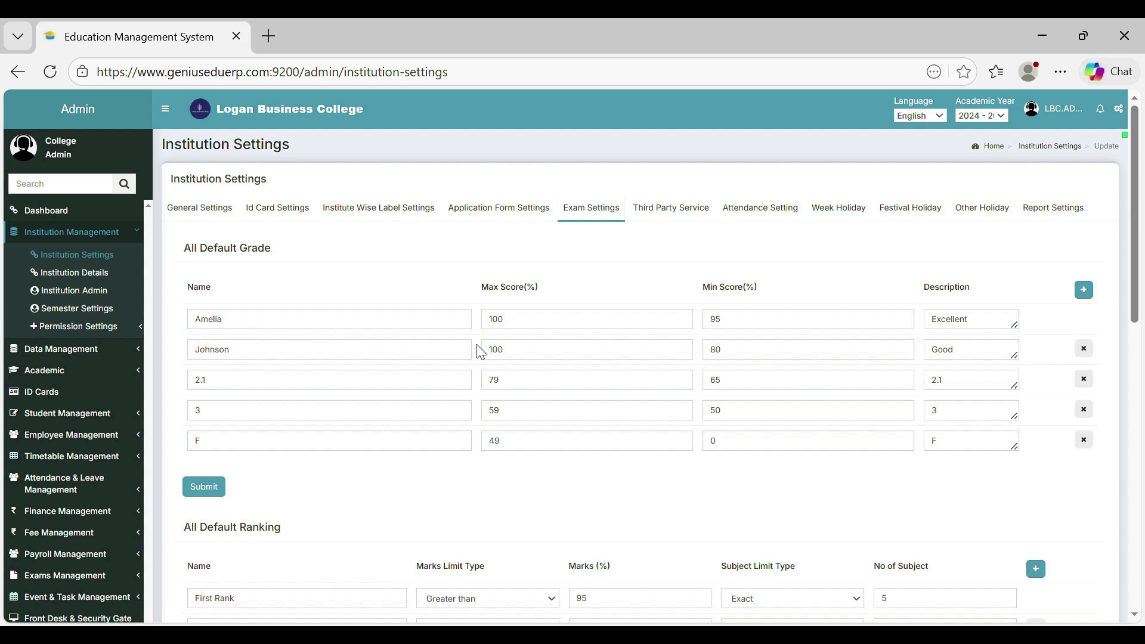
Review the score limits and descriptions of the first two default grades in the exam settings
click(762, 327)
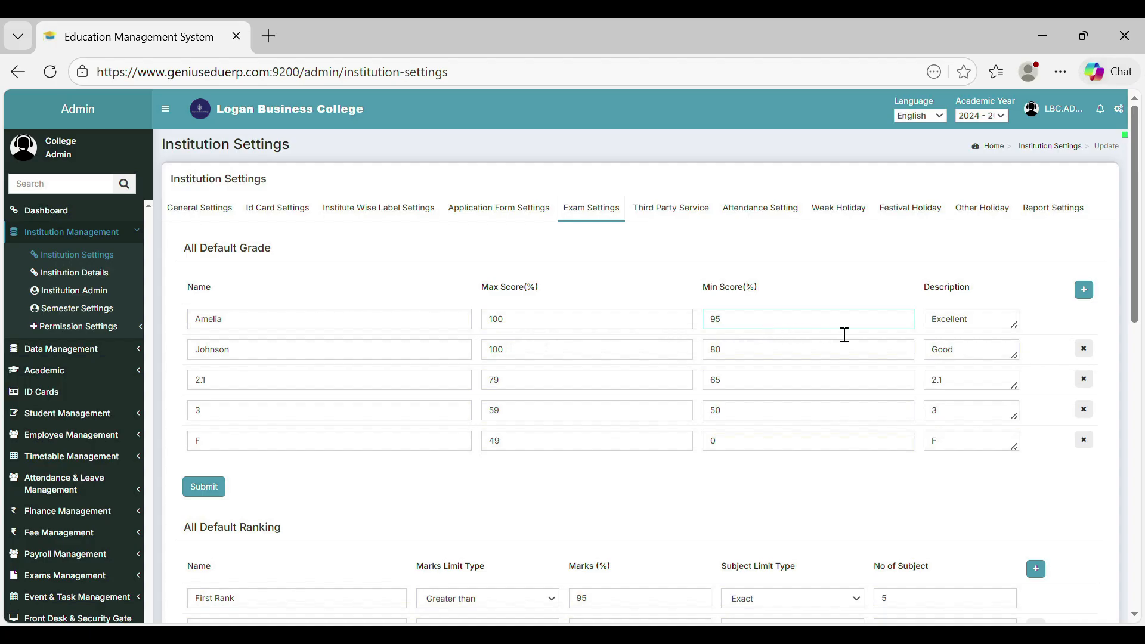
click(951, 326)
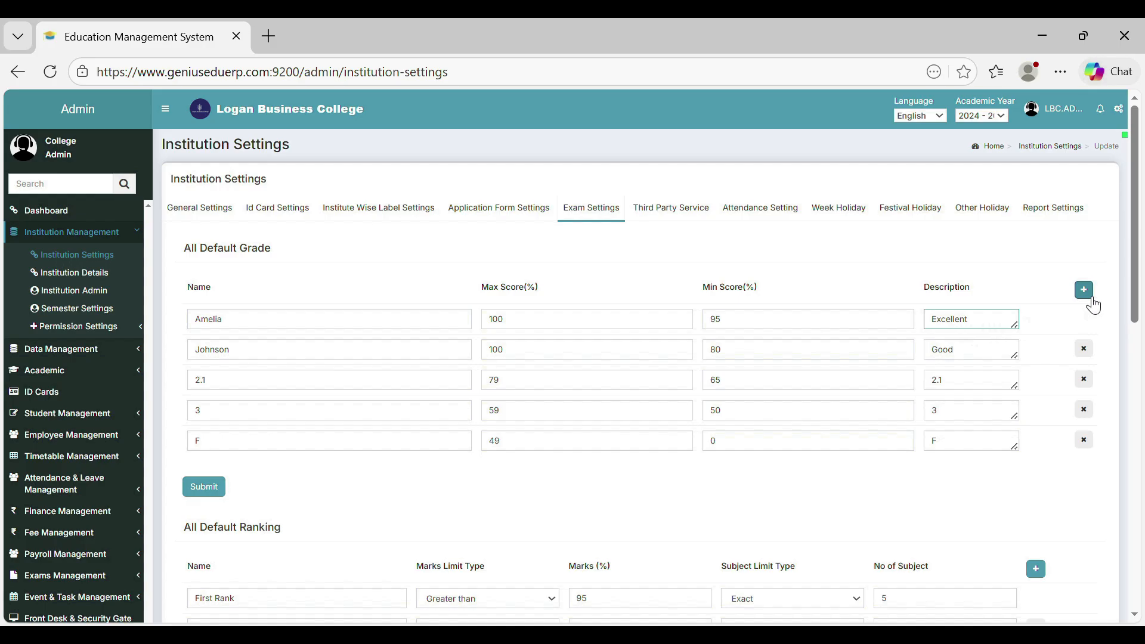
click(331, 354)
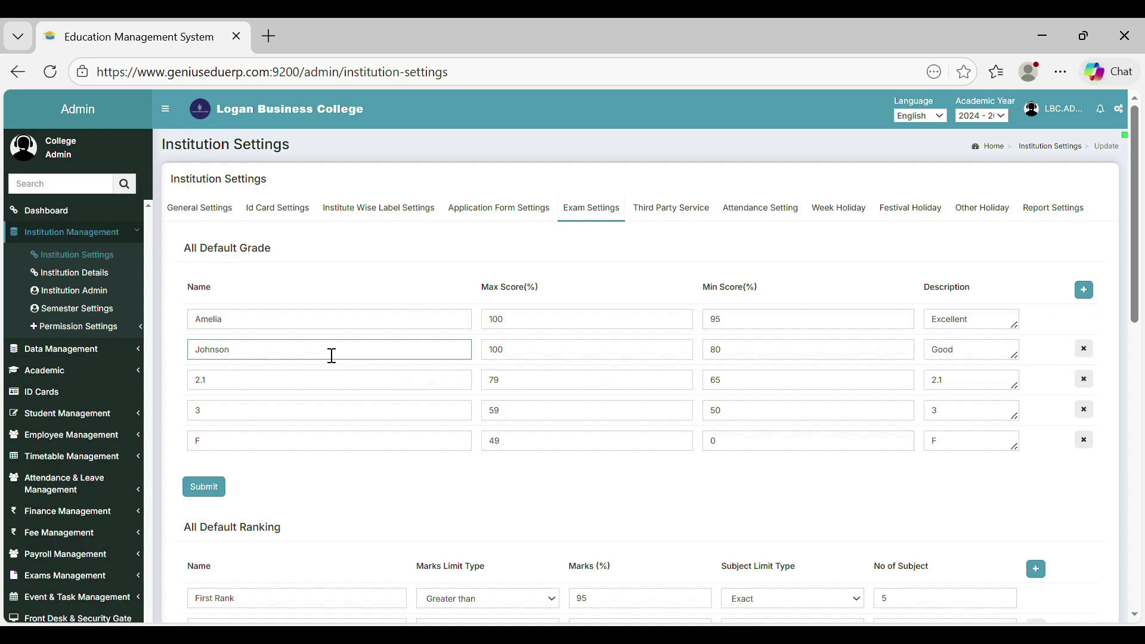
click(526, 357)
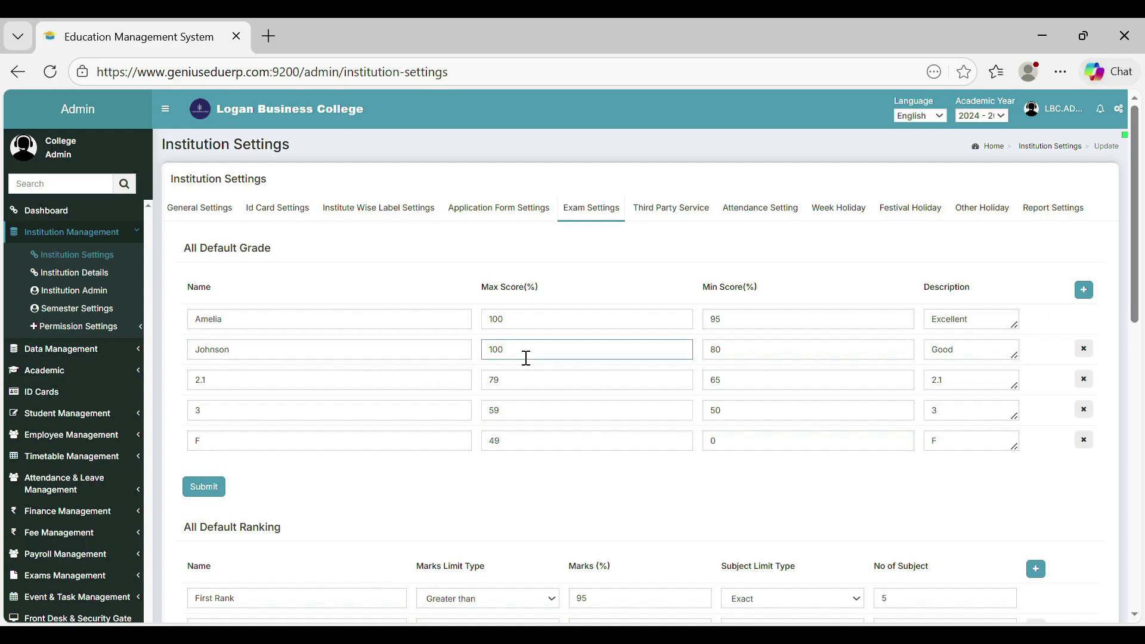
click(731, 358)
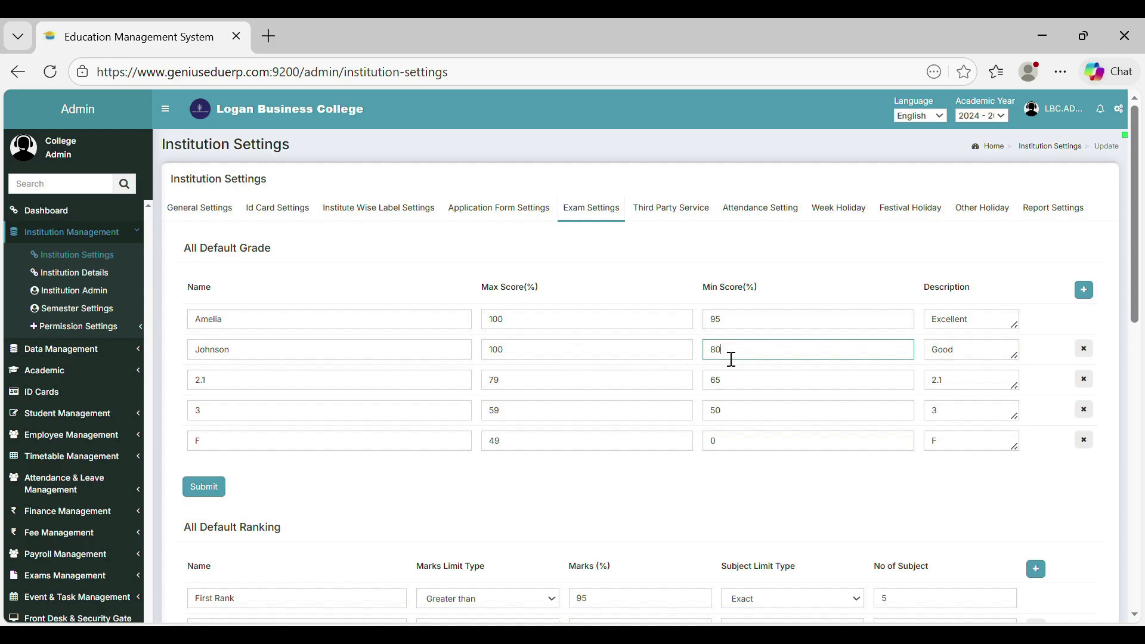
click(950, 359)
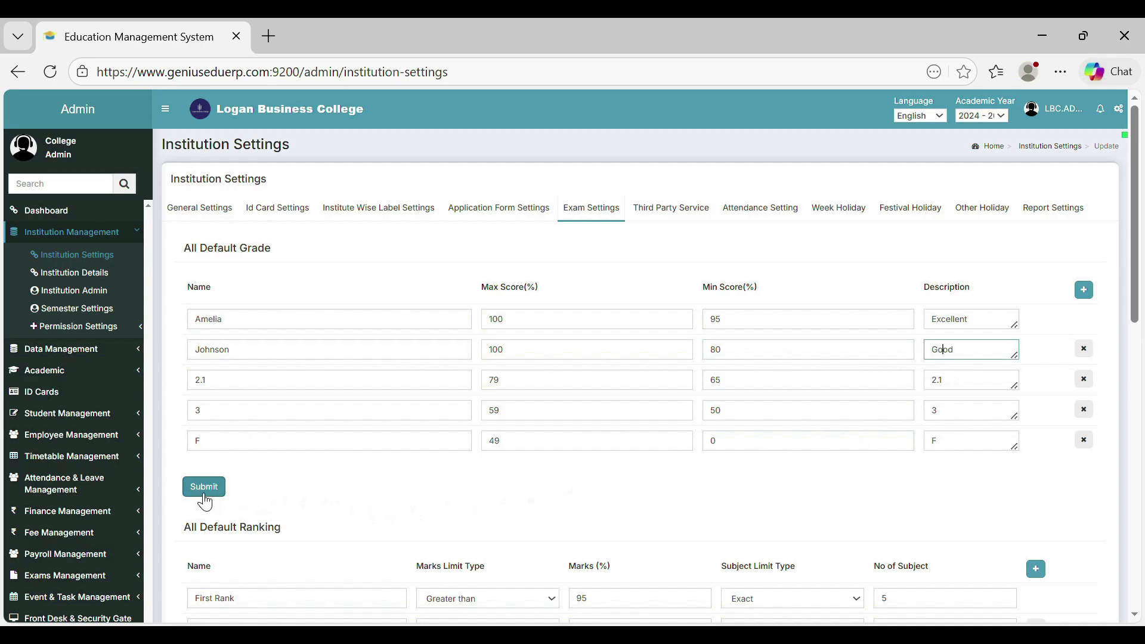
Review the marks limit, marks percentage, subject limit and number of subjects for First Rank and Second Rank in the default ranking
scroll(207, 378, down, 5)
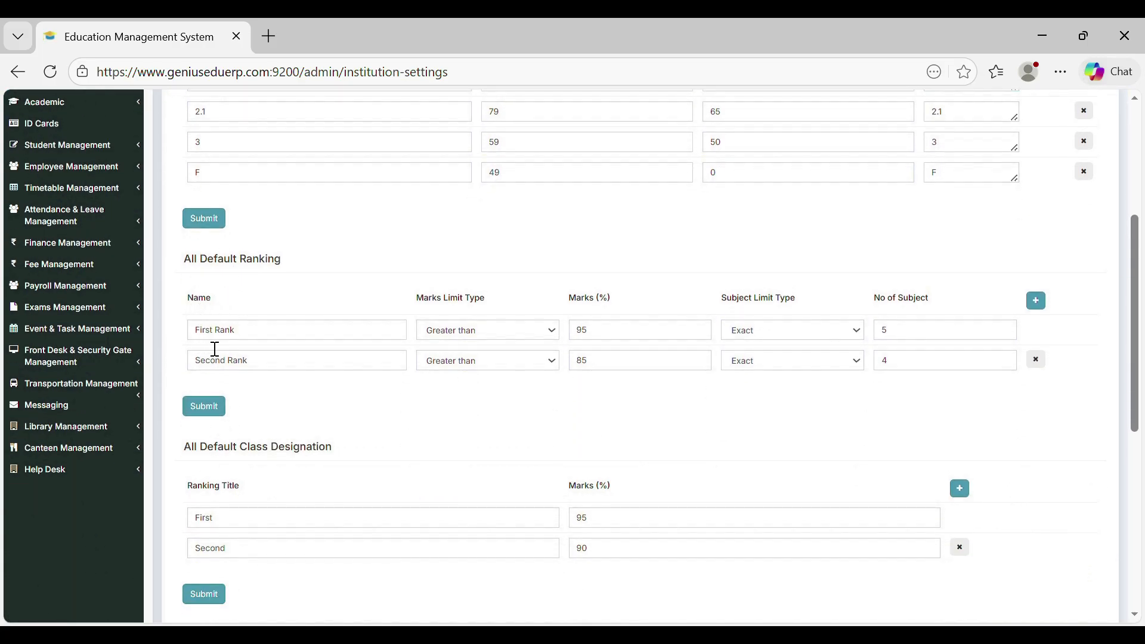
click(253, 331)
click(426, 334)
click(616, 335)
click(781, 334)
click(917, 335)
click(319, 365)
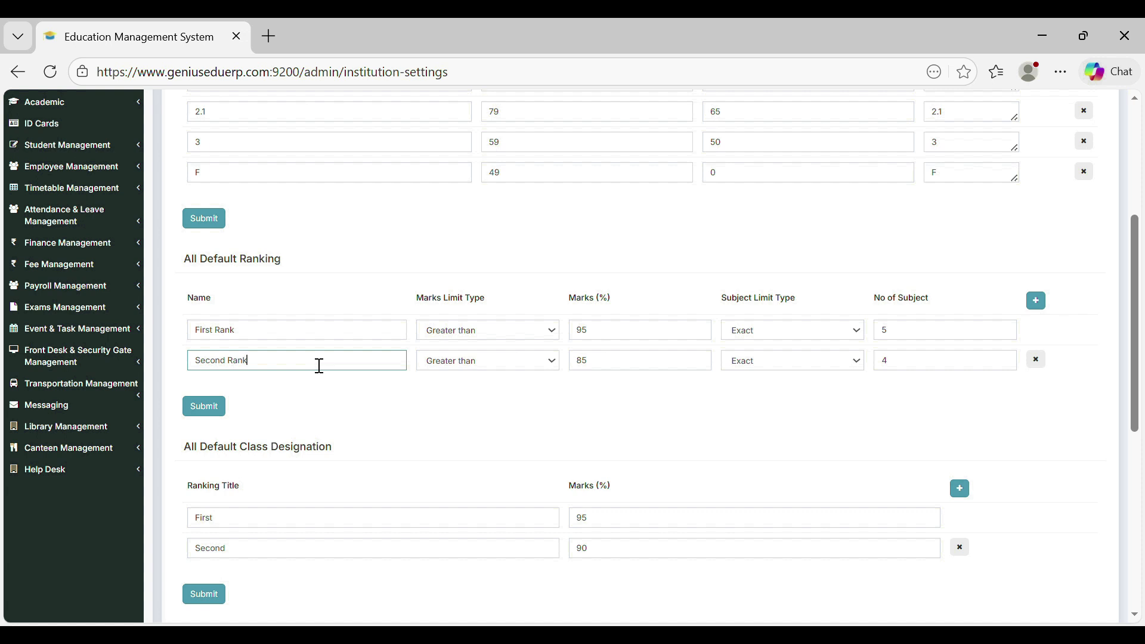
click(472, 365)
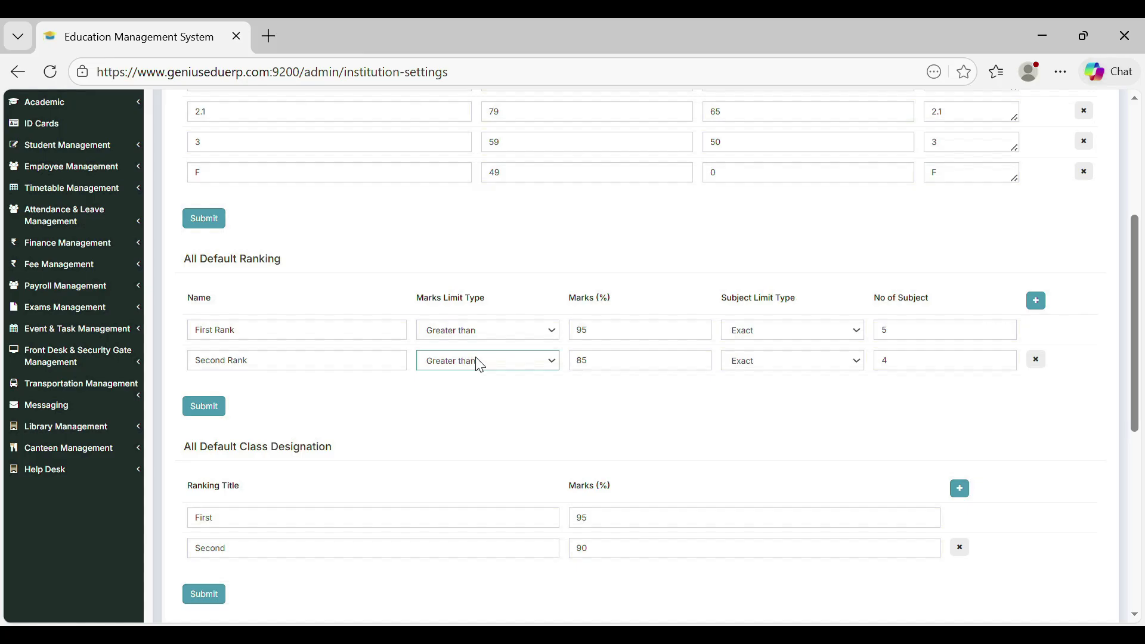
double_click(624, 370)
click(624, 370)
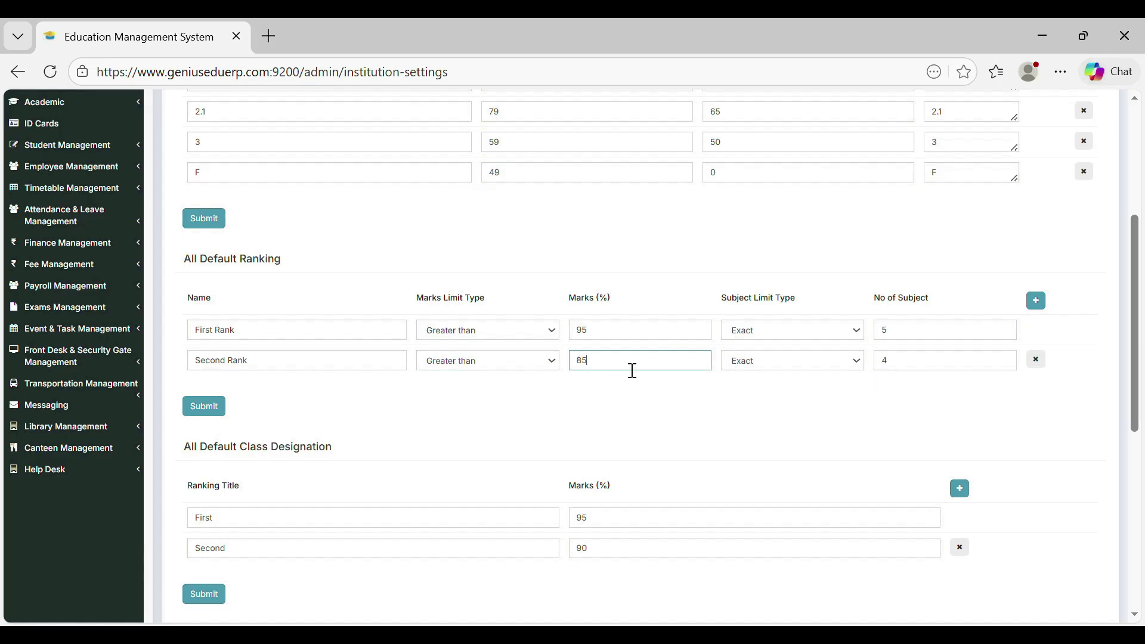
click(750, 367)
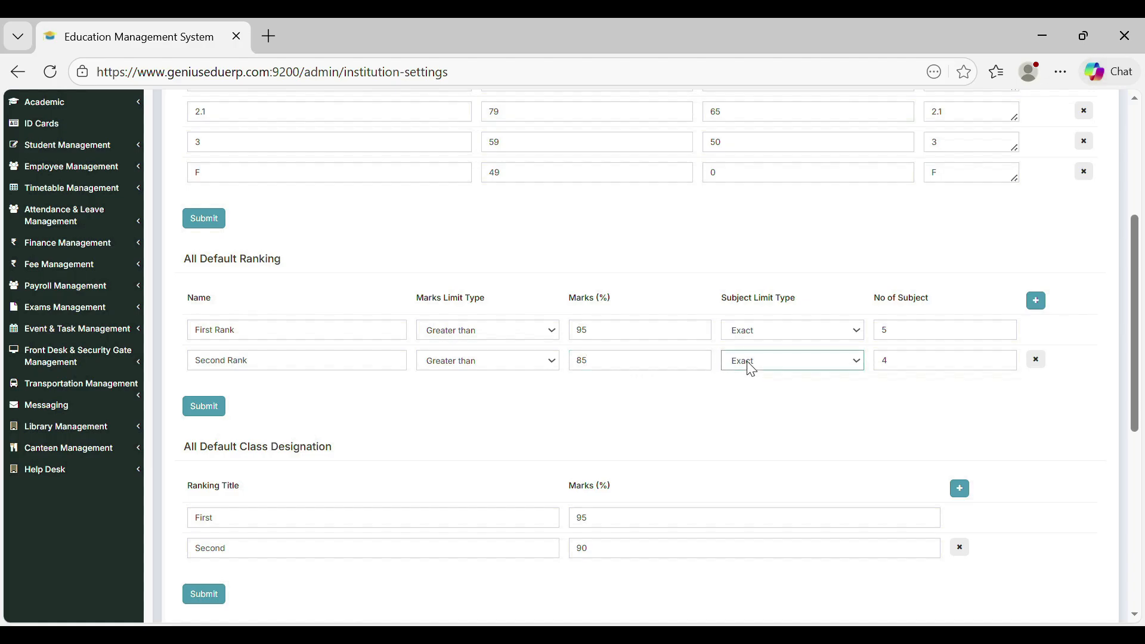
click(913, 366)
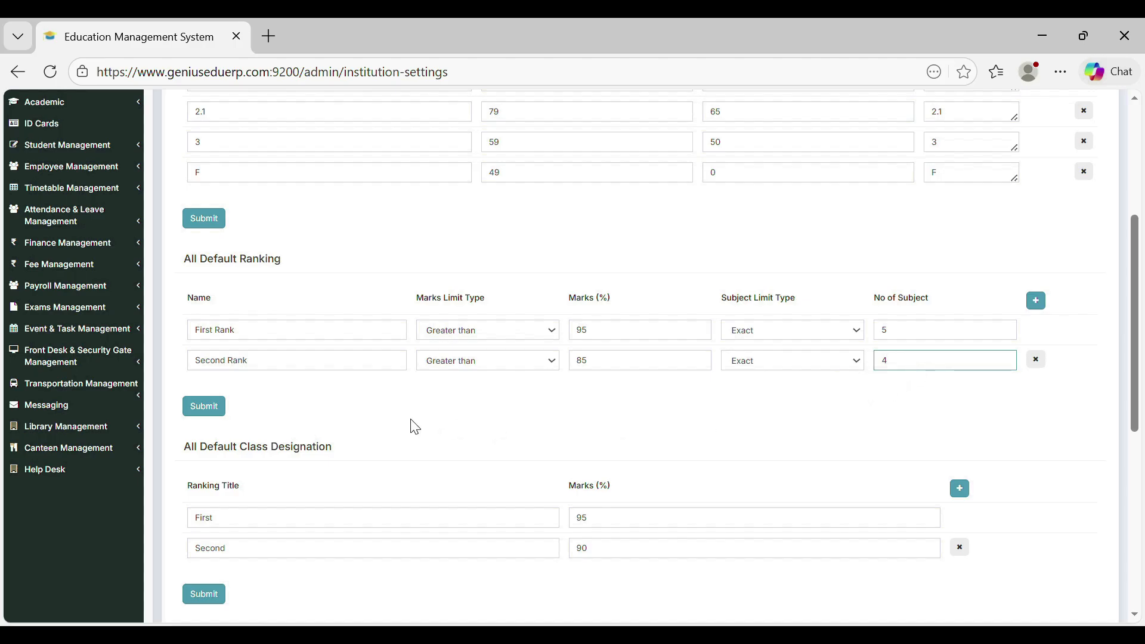
Review the default class designation and supplementary mark settings, and update the semester registration settings with their current notes
scroll(415, 421, down, 1)
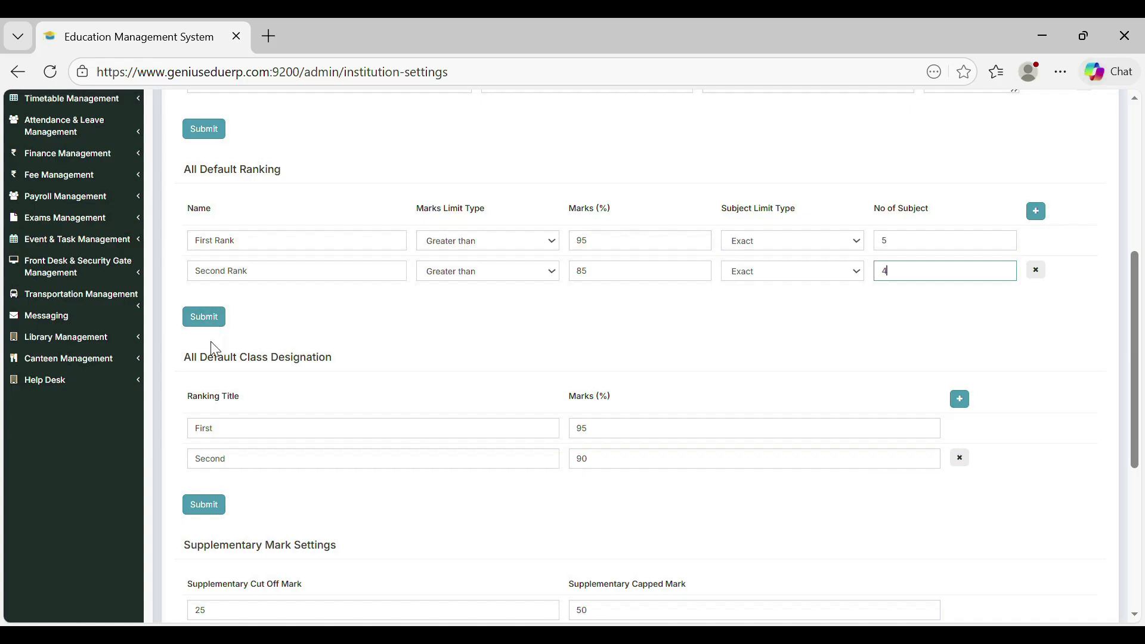
click(221, 367)
scroll(226, 375, down, 2)
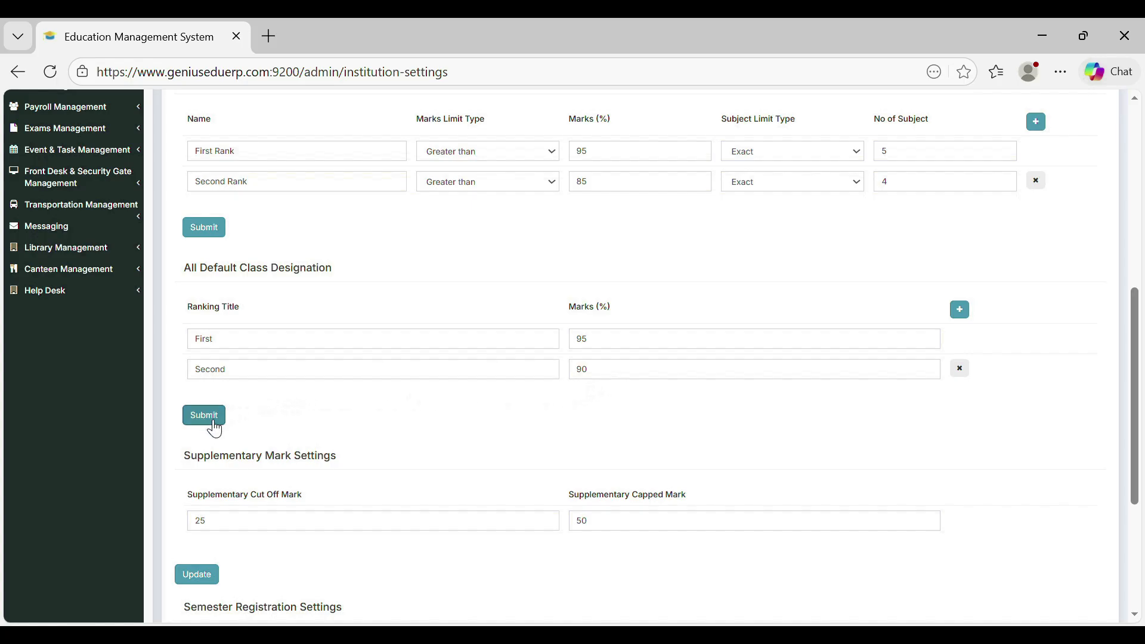
scroll(215, 428, down, 3)
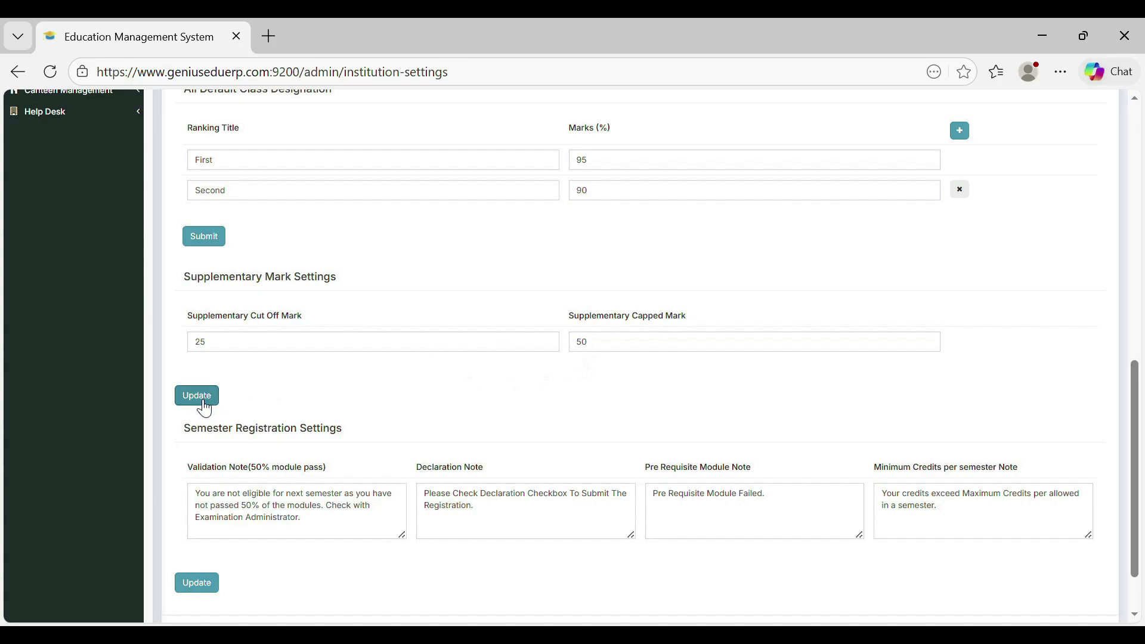
scroll(202, 405, down, 2)
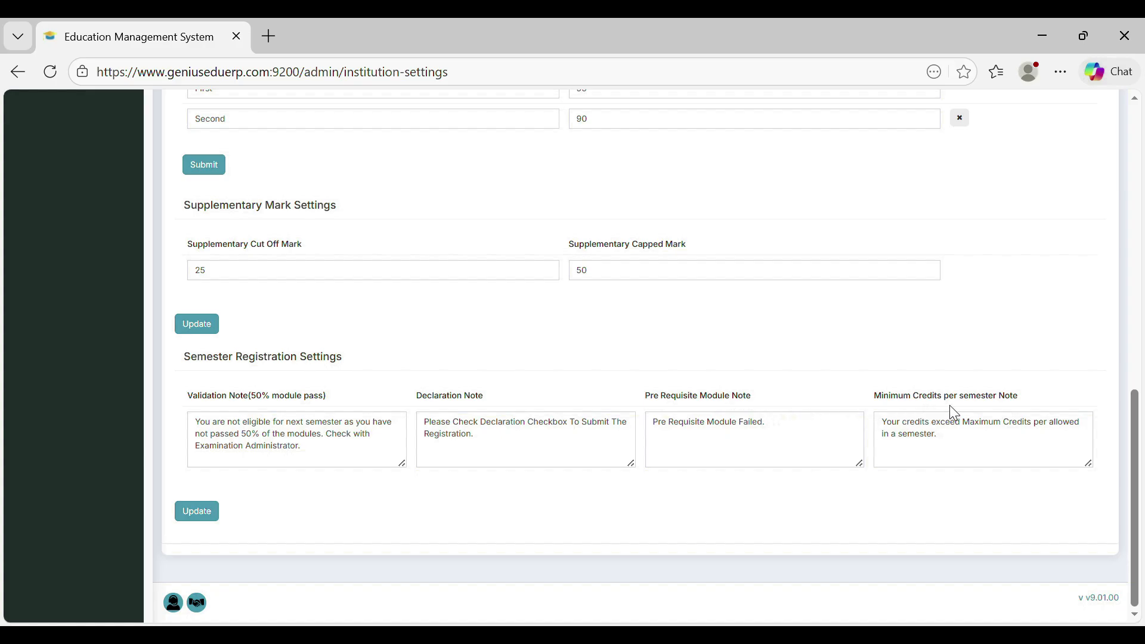
click(199, 514)
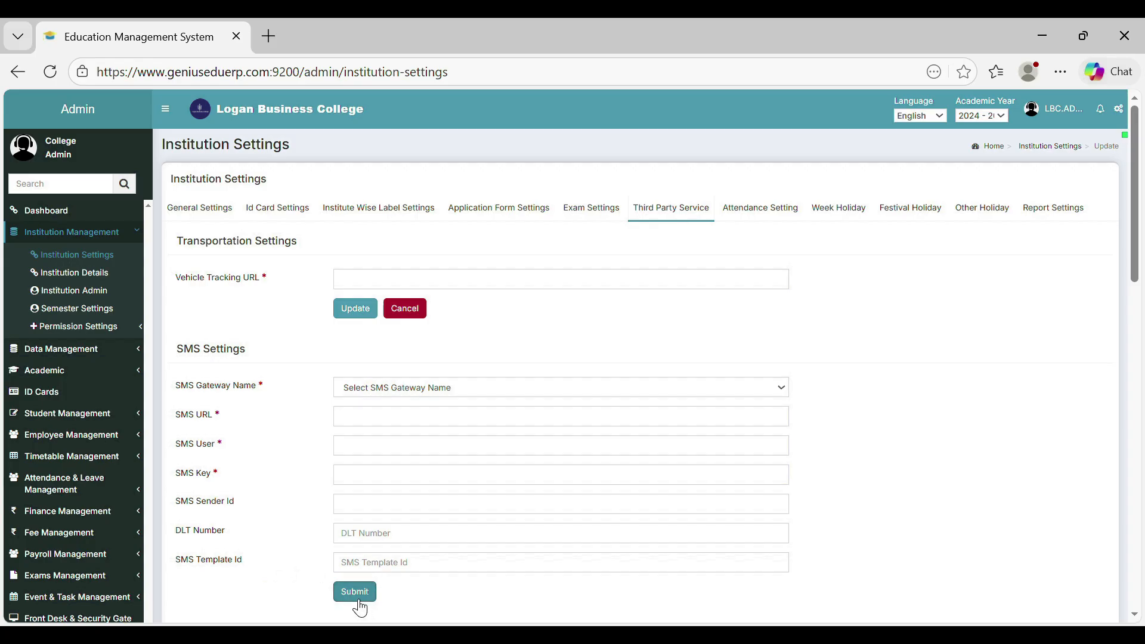
Add an empty payment gateway row in the third party services, and review the host name, user name and password in the email settings
scroll(358, 530, down, 5)
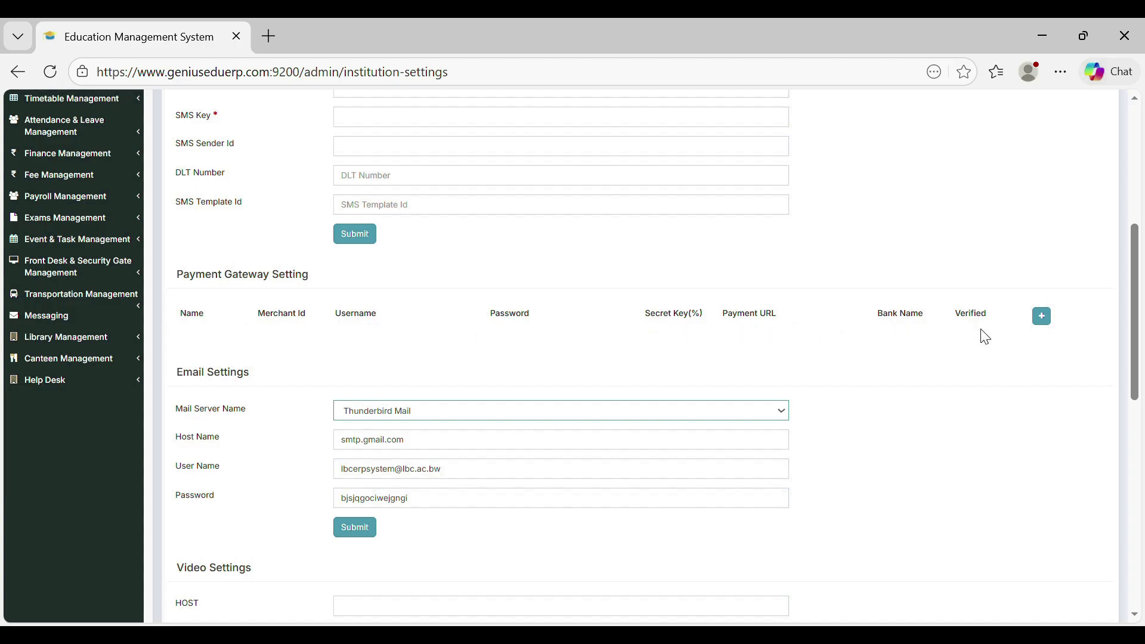
click(1050, 326)
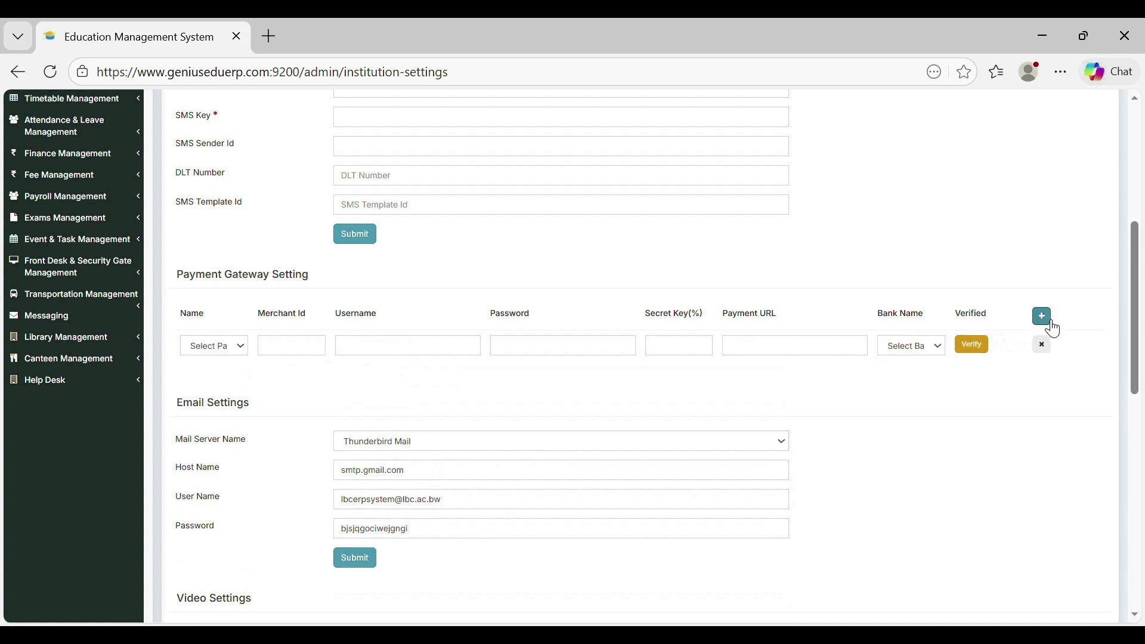
scroll(404, 327, down, 3)
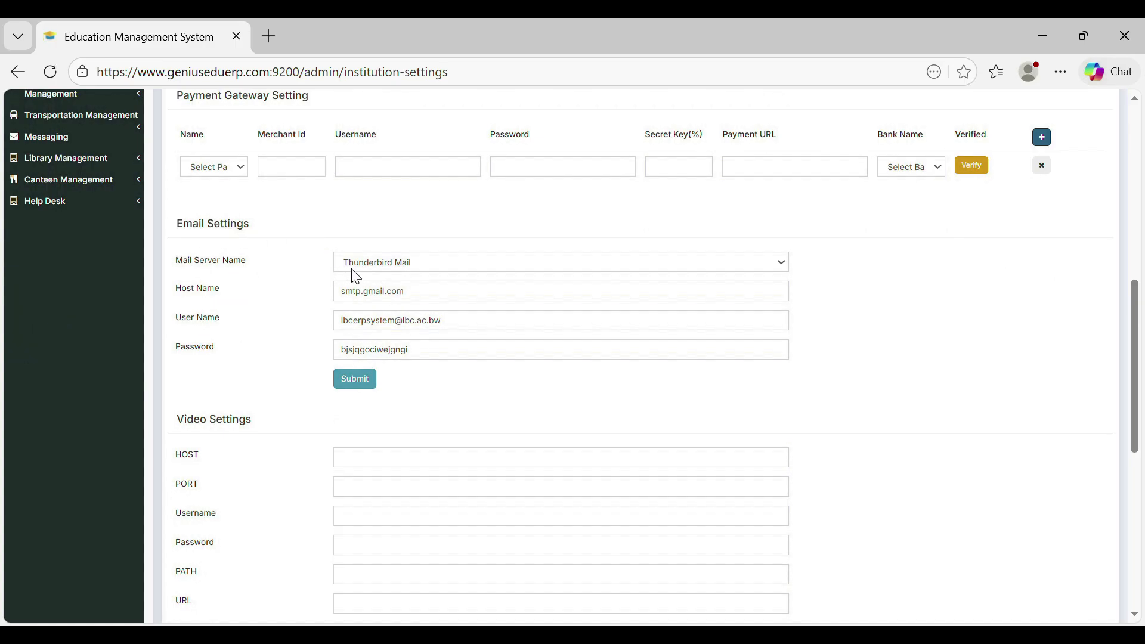
click(361, 306)
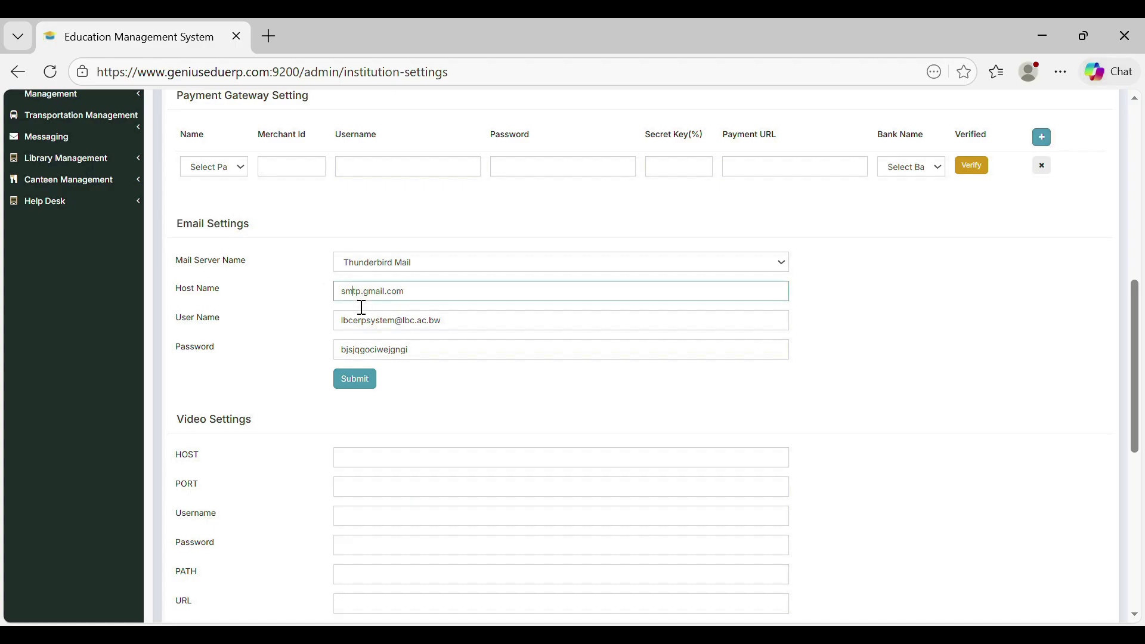
click(367, 322)
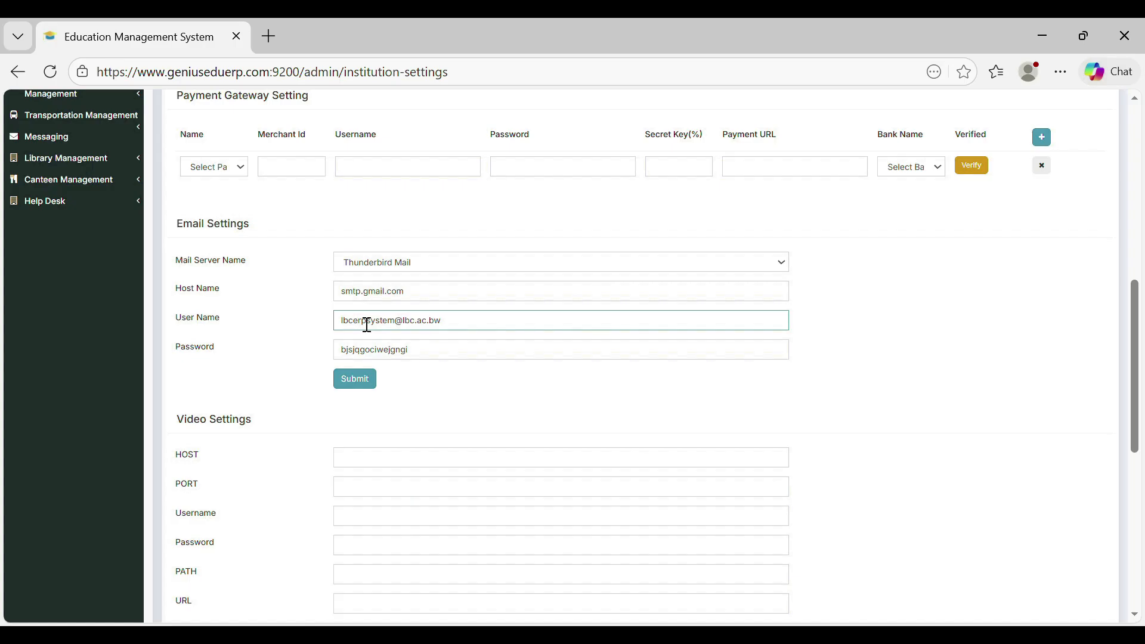
click(362, 351)
click(325, 350)
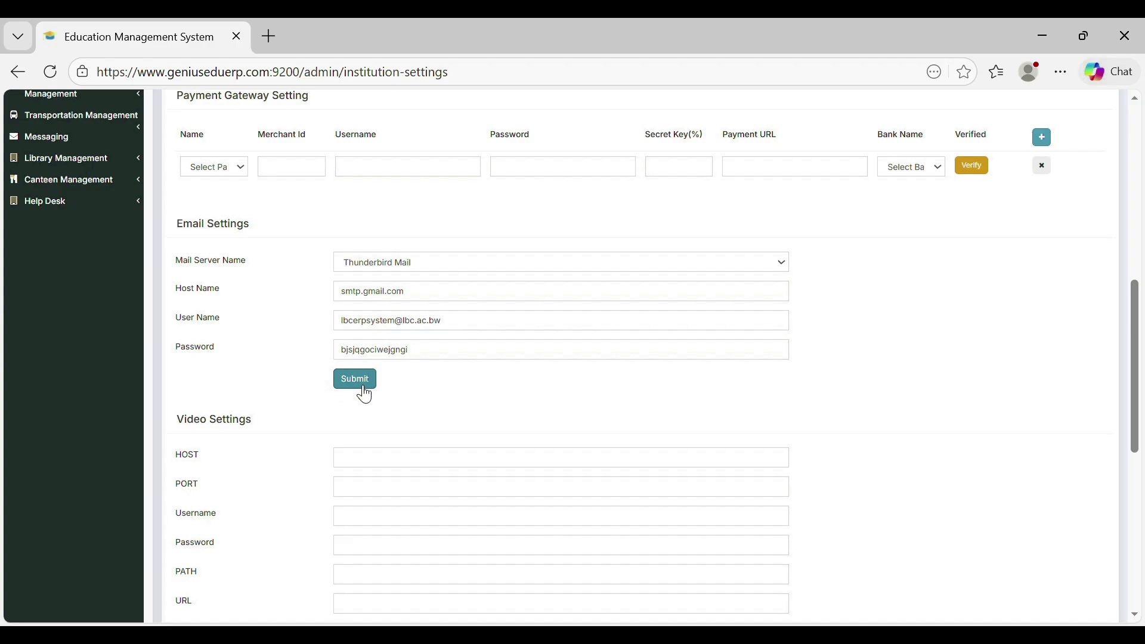
Review the video settings and submit the SLMS settings with their current token and API URLs
scroll(298, 298, down, 3)
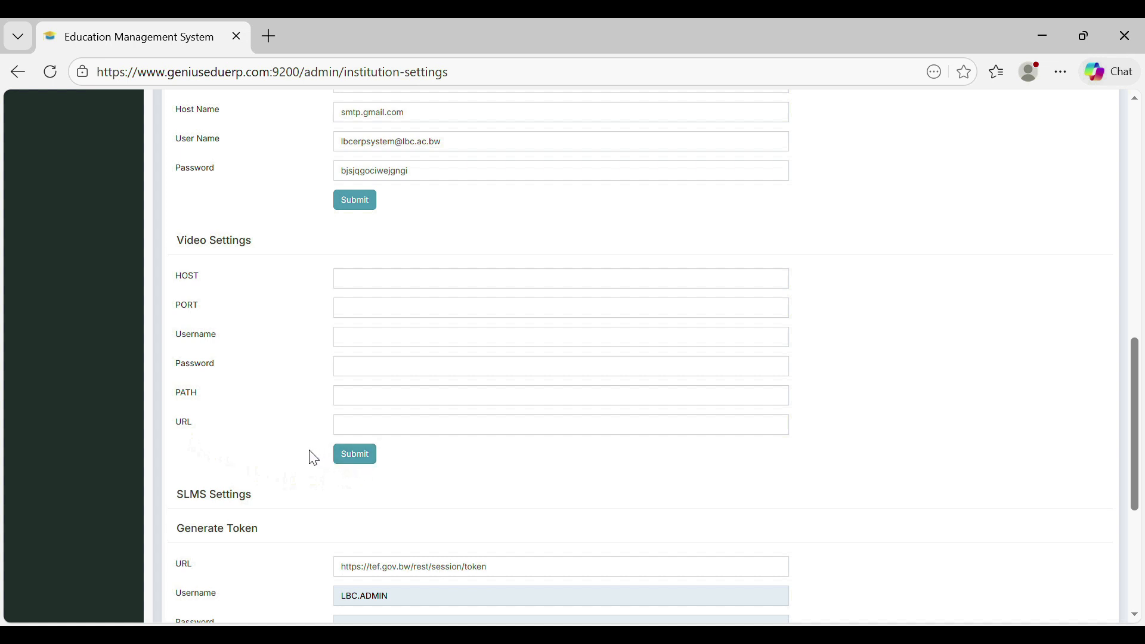
scroll(309, 457, down, 5)
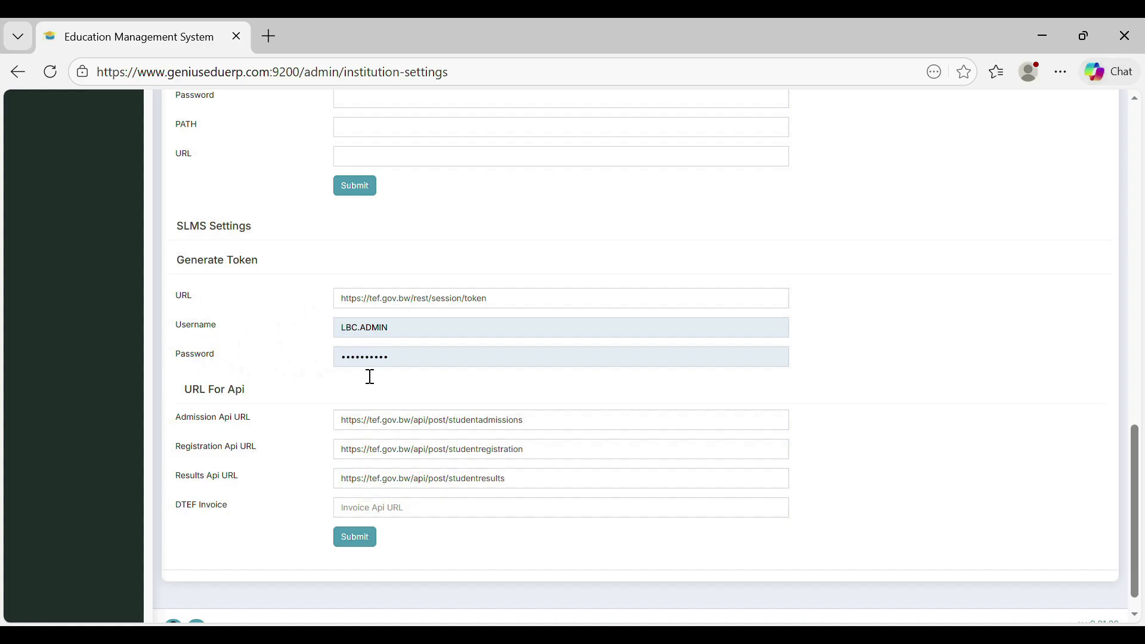
scroll(348, 370, down, 1)
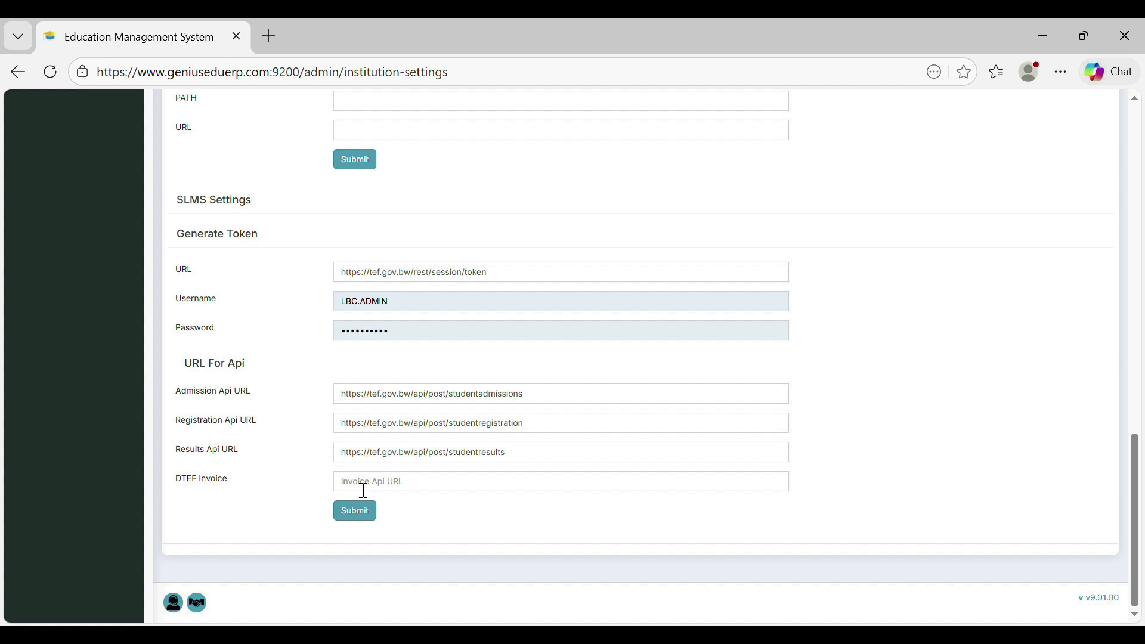
click(360, 519)
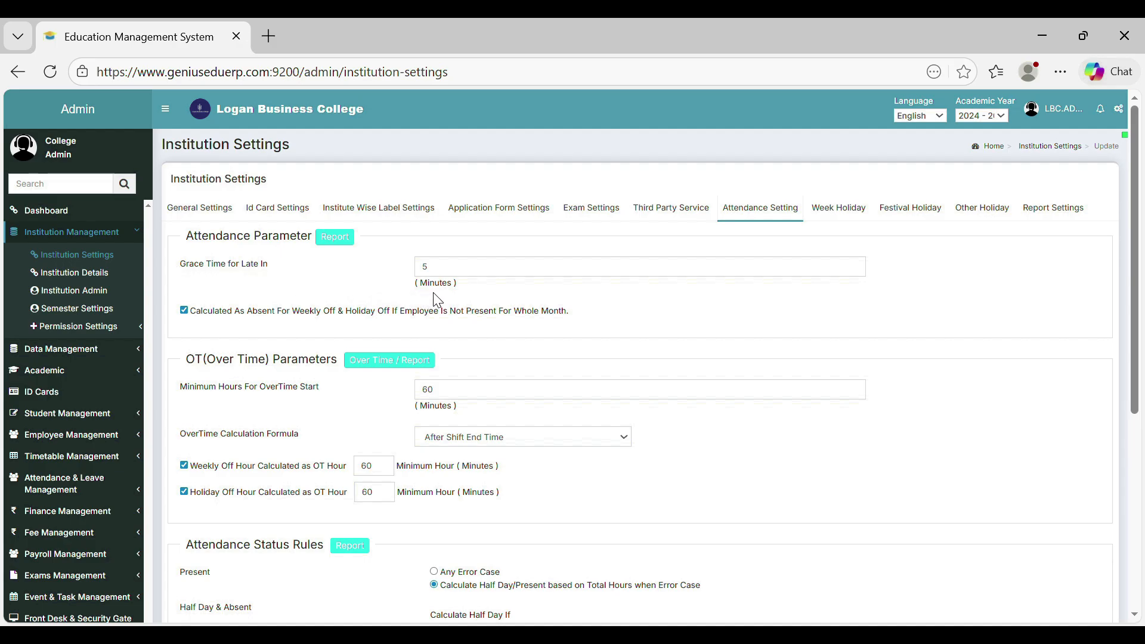
Review the grace time for late arrival and the overtime start and calculation formula in the attendance settings
click(444, 274)
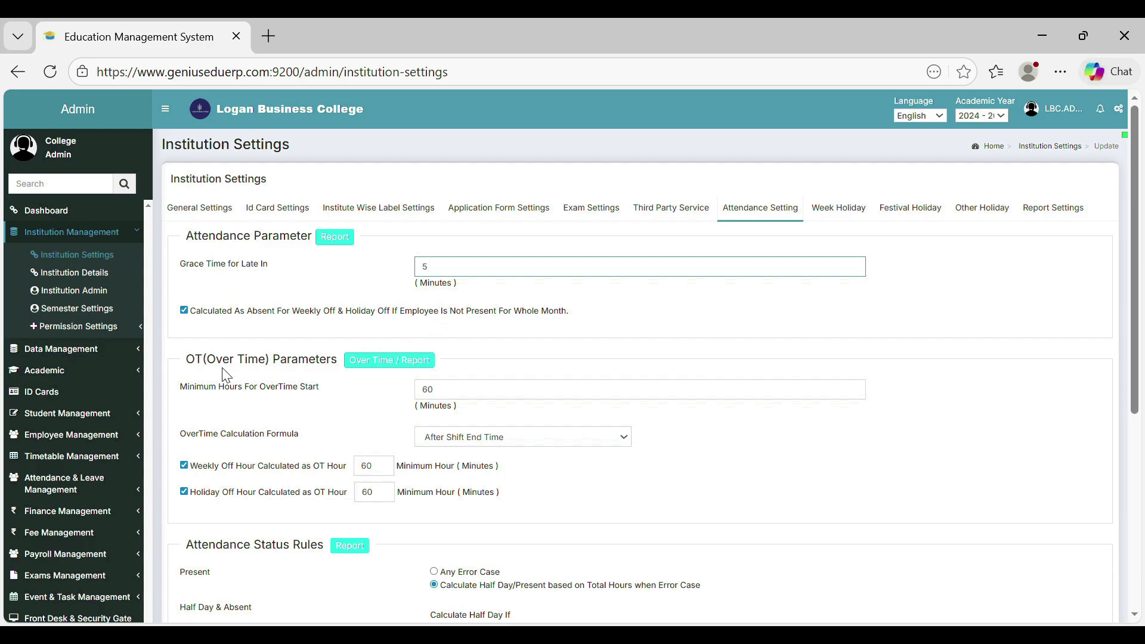
click(202, 375)
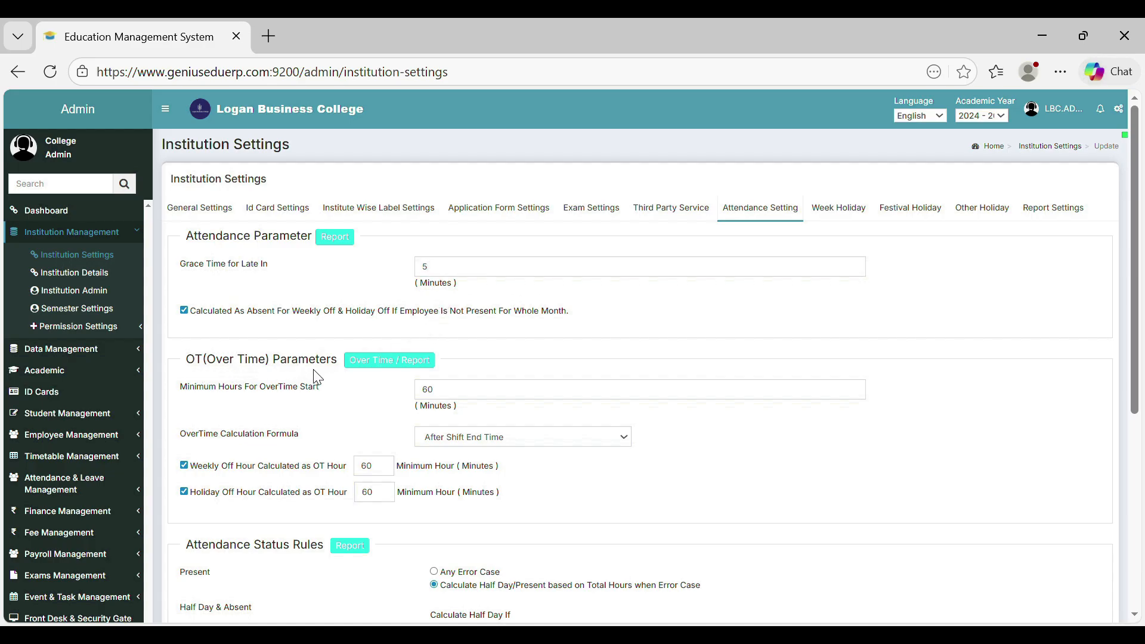
click(449, 405)
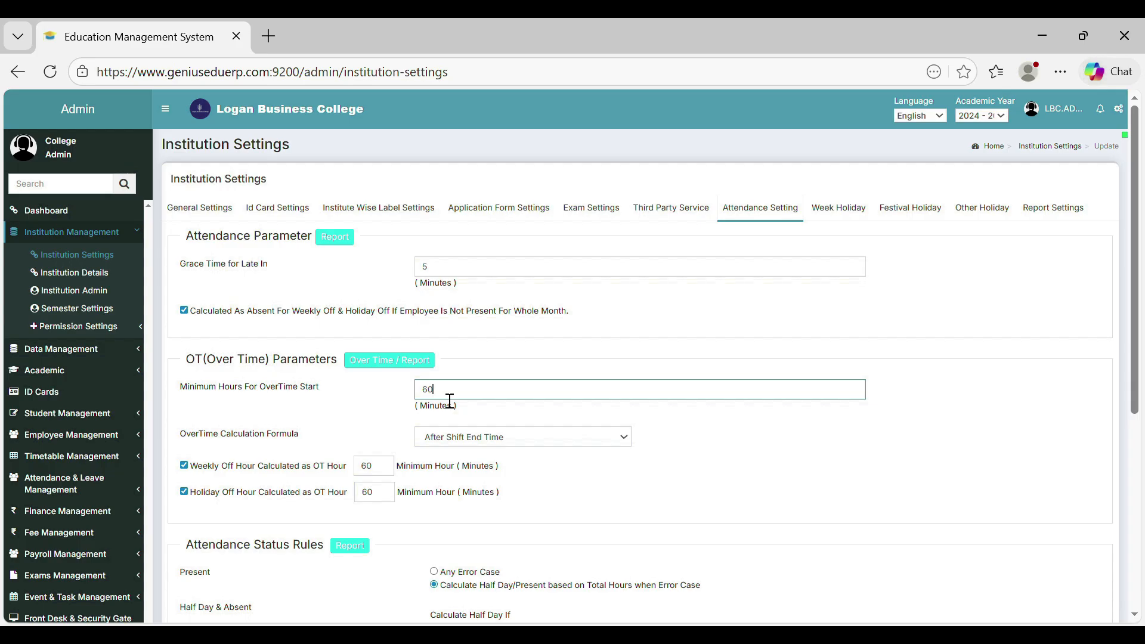
key(Tab)
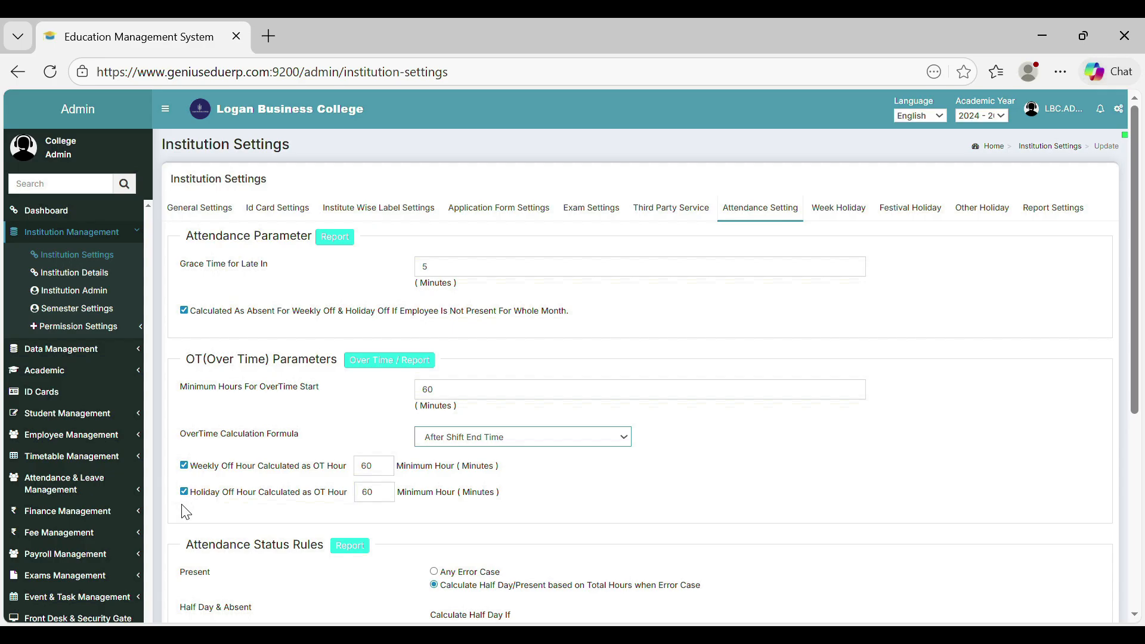
Keep Present based on total hours when error case, review the half-day and absent counts, and update the attendance rules
scroll(186, 511, down, 5)
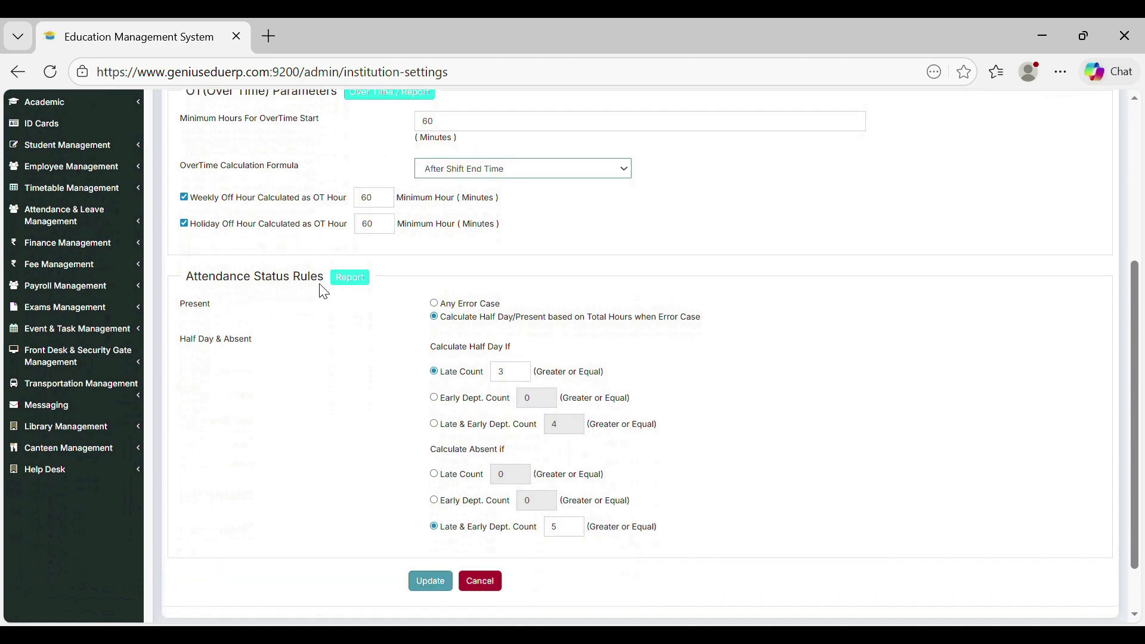
click(435, 319)
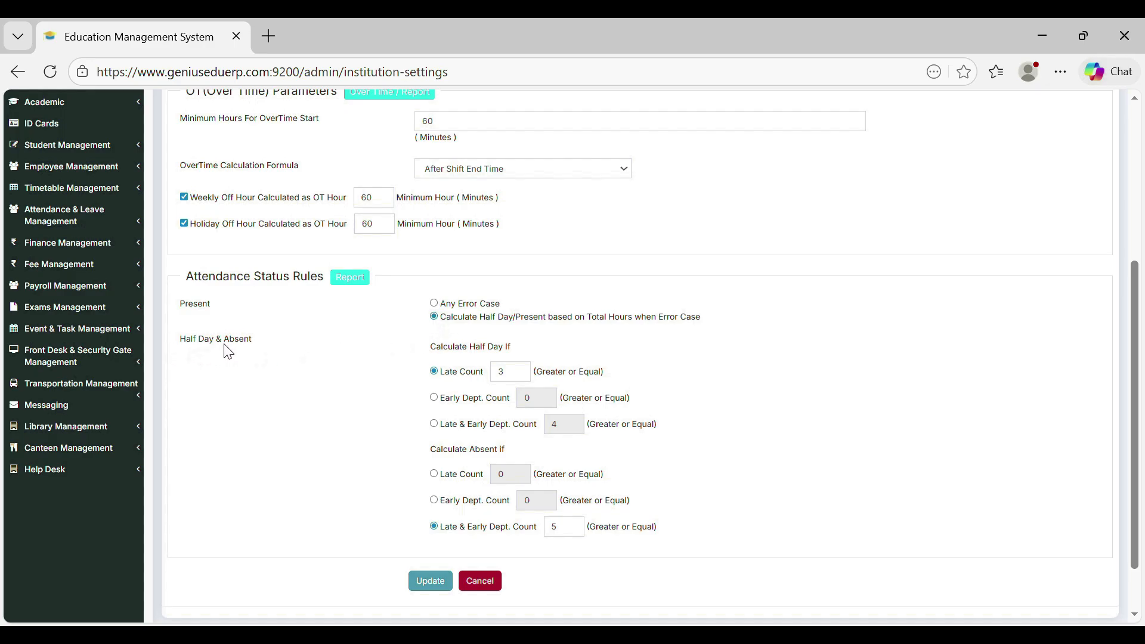
click(515, 385)
click(584, 535)
click(433, 582)
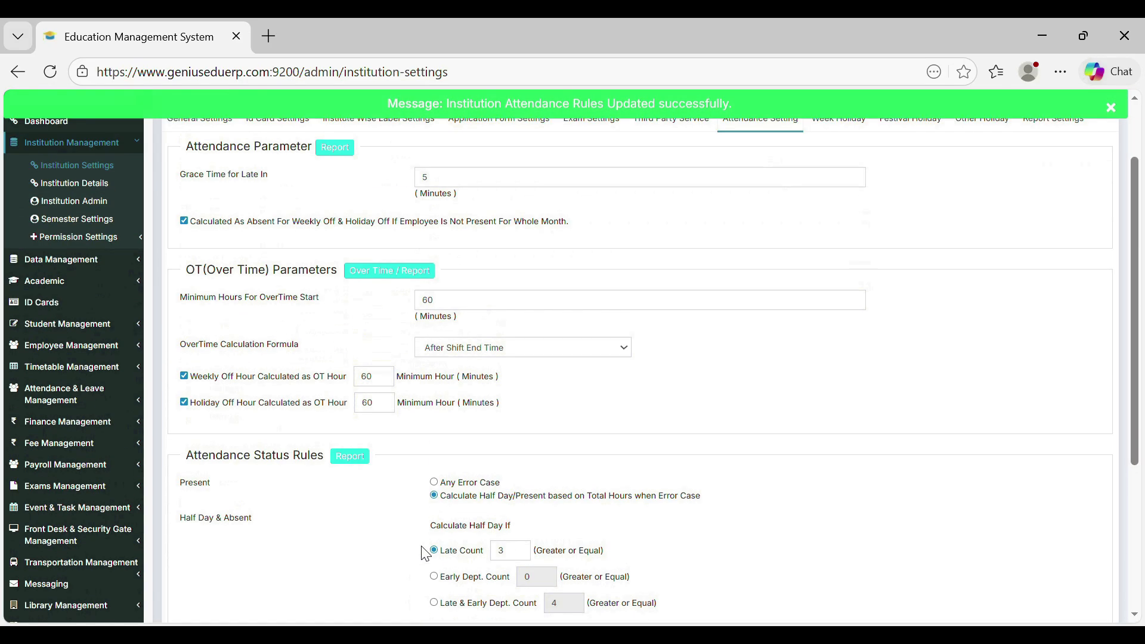
Add a week holiday for the 2nd-week Saturday, set as Holiday for Common, and check the week holiday list
click(835, 210)
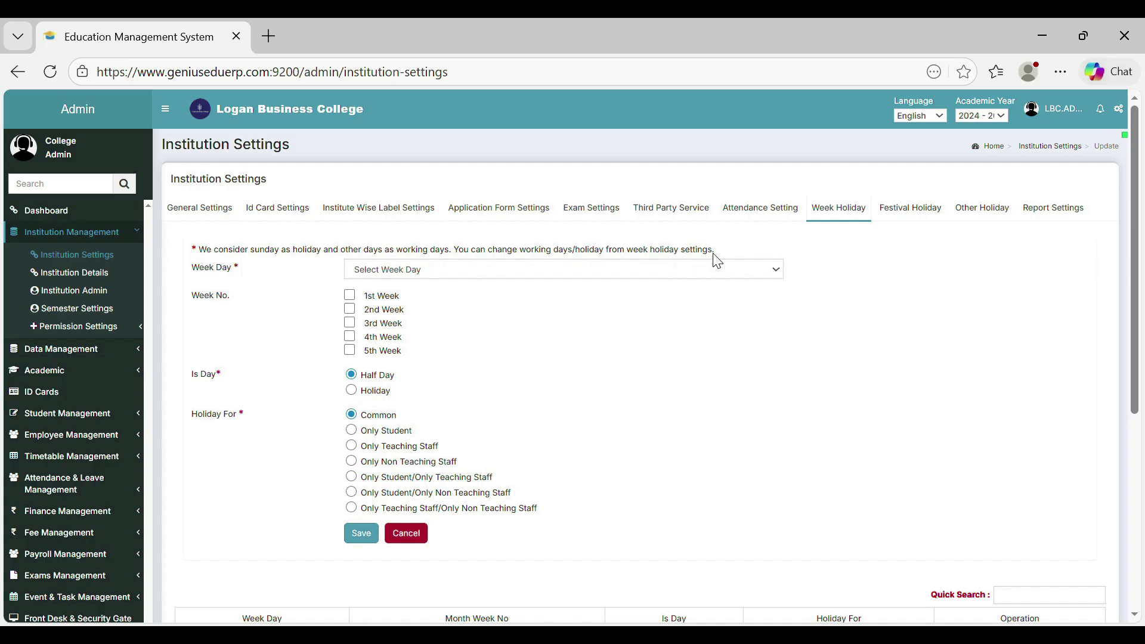
click(420, 273)
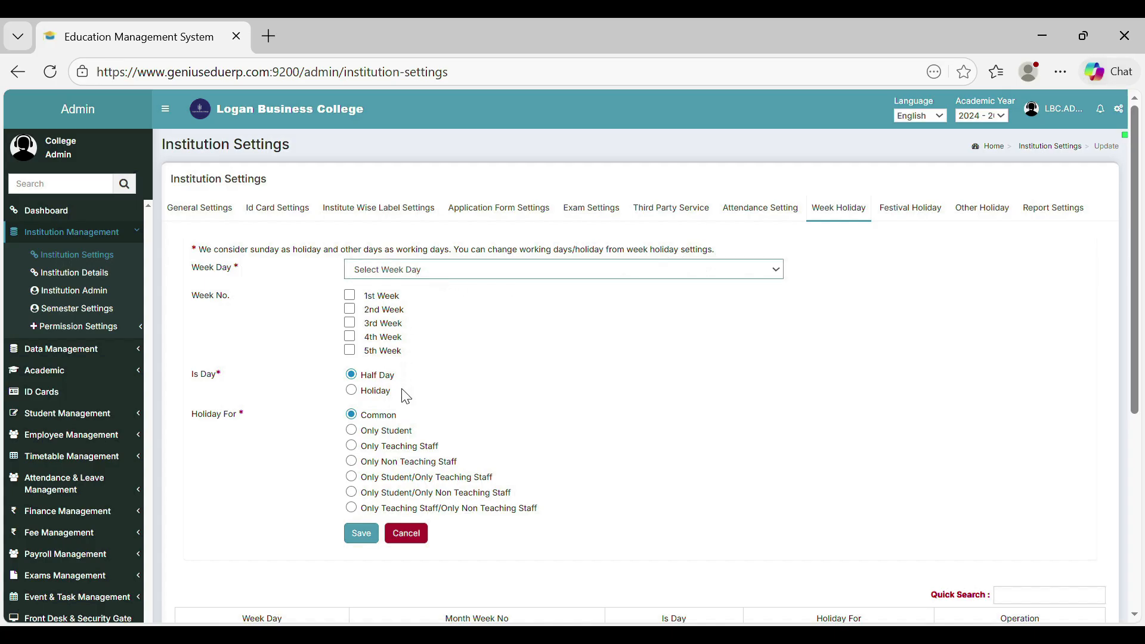
click(378, 452)
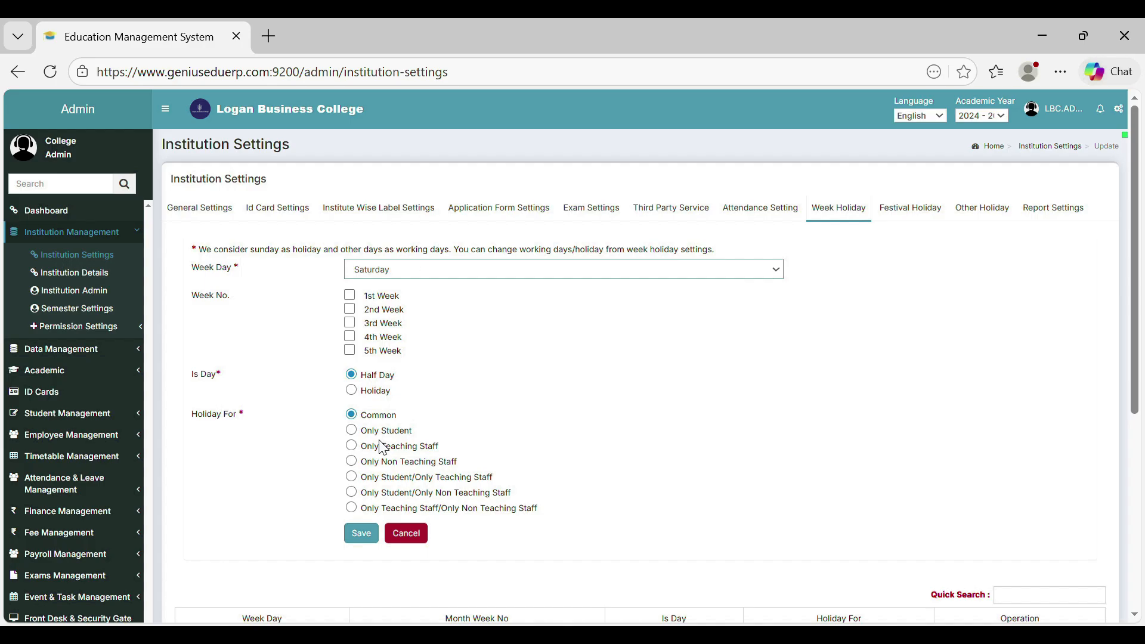
click(350, 308)
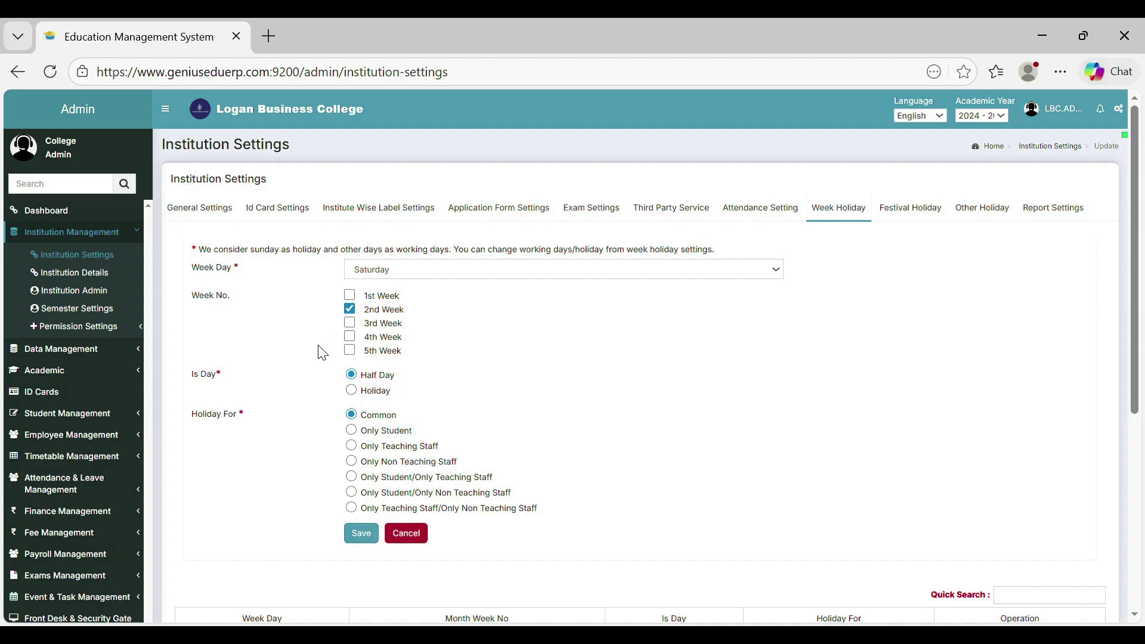
click(351, 390)
click(362, 537)
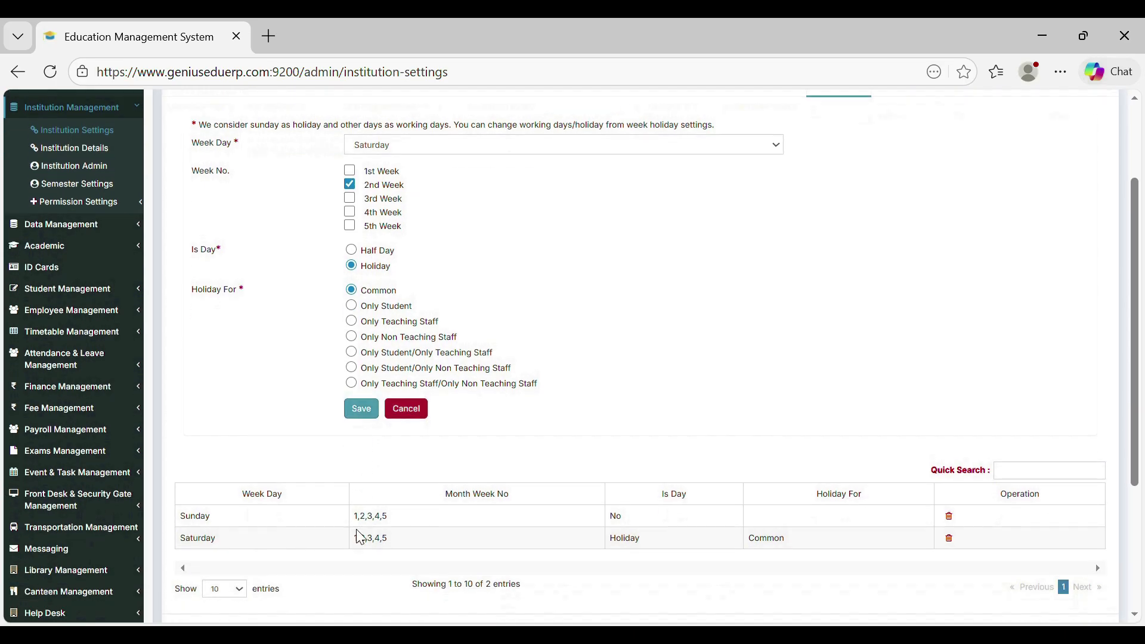
scroll(358, 536, down, 3)
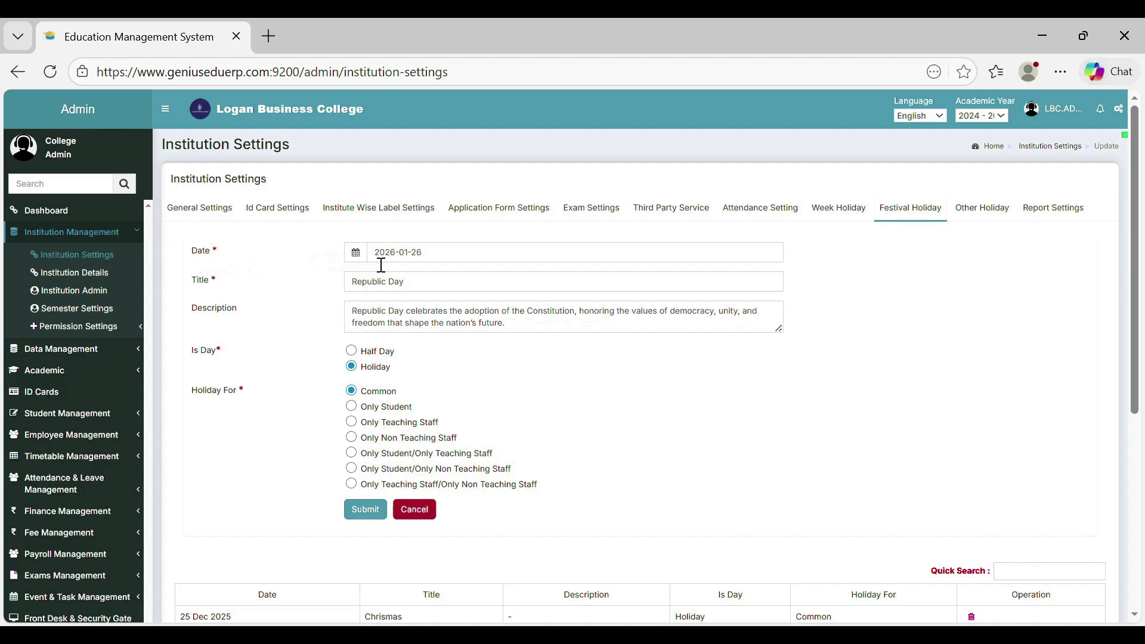
Add the festival holiday Republic Day on 2026-01-26 with a description of the day, set as Holiday for Common
click(431, 265)
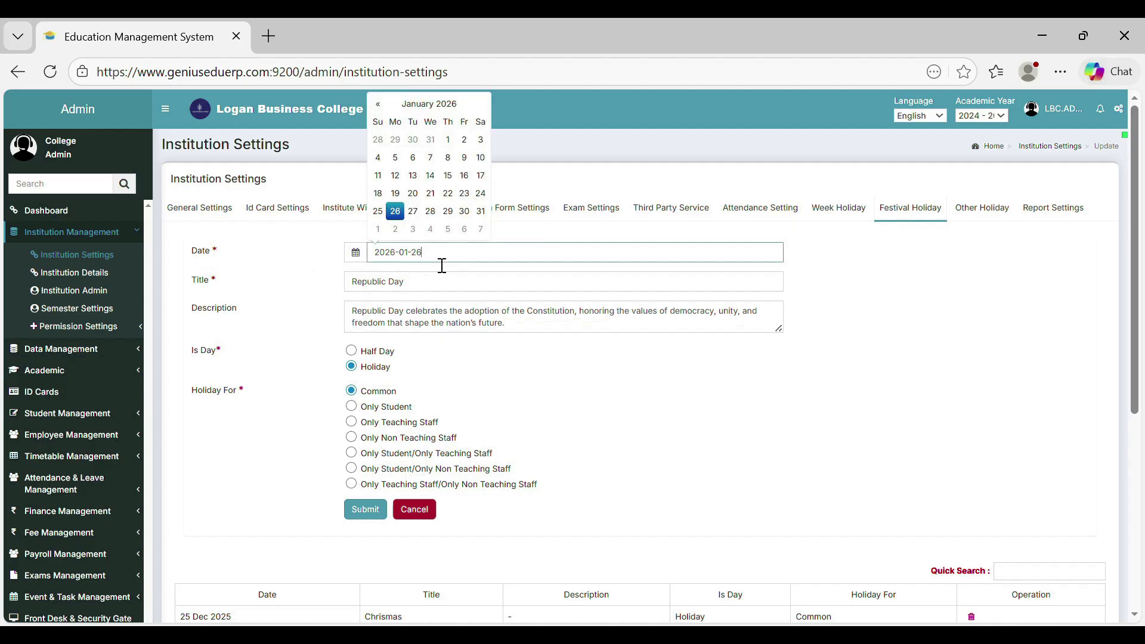
click(424, 293)
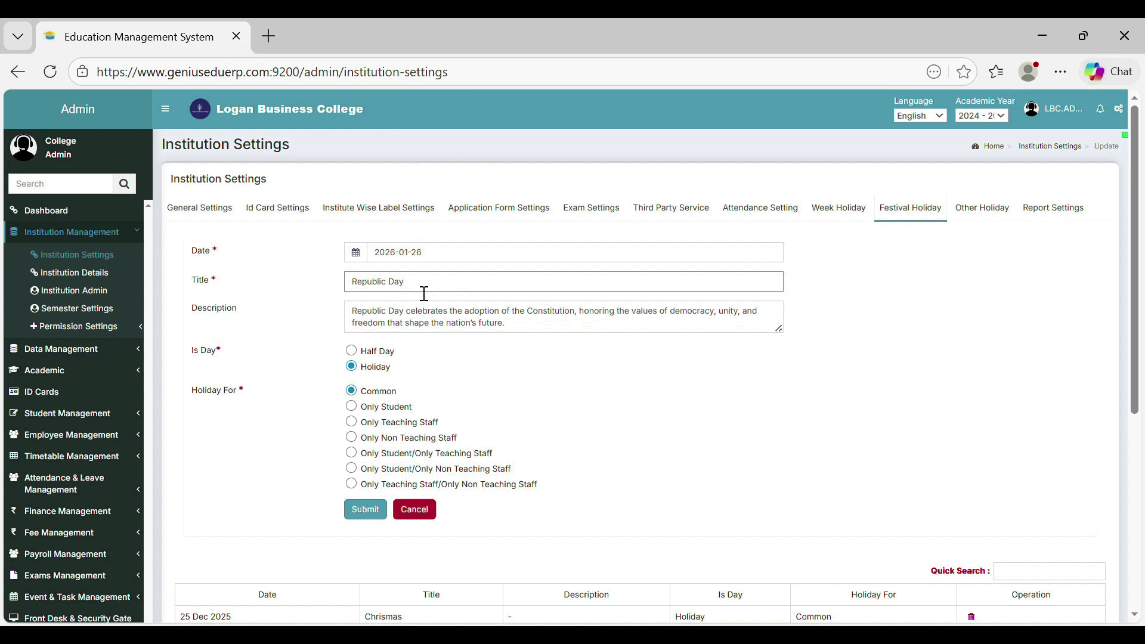
click(403, 326)
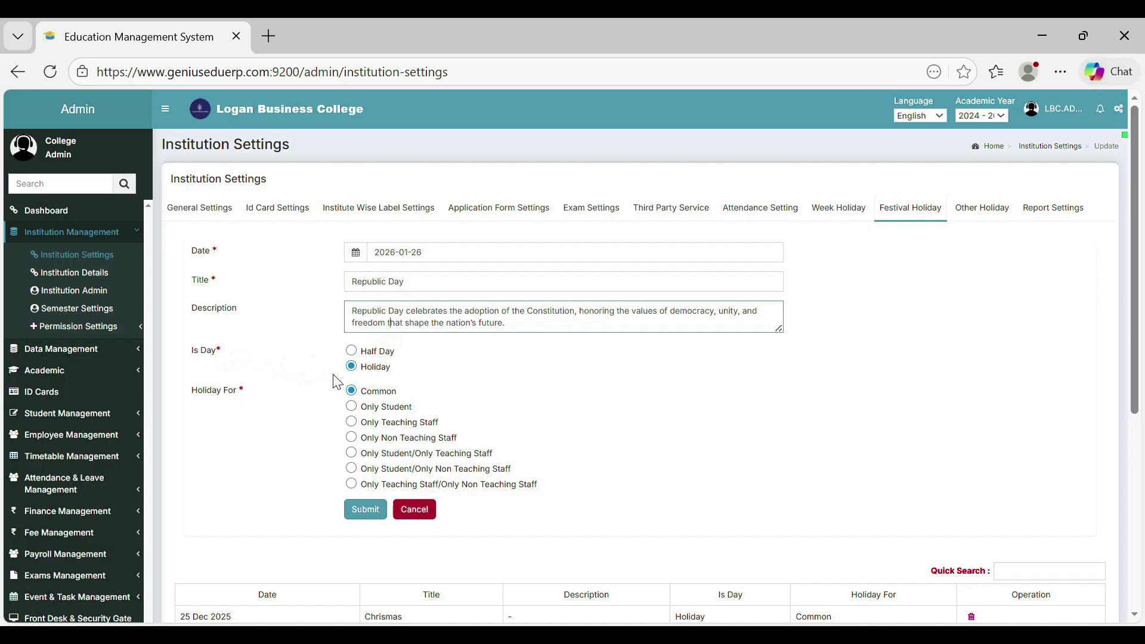
click(353, 368)
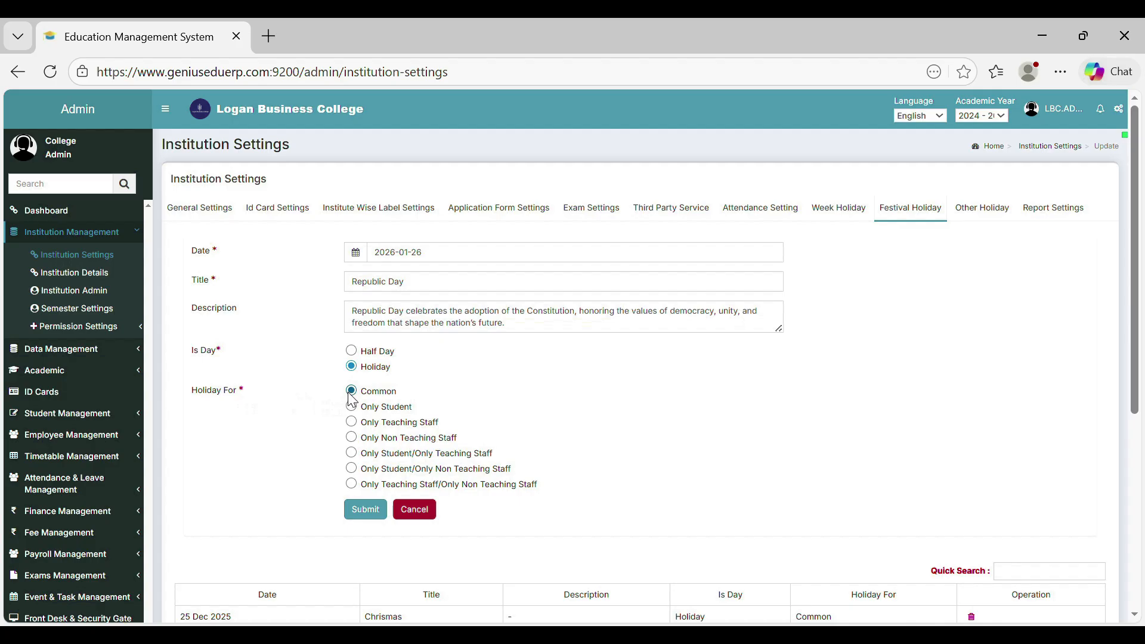
click(365, 514)
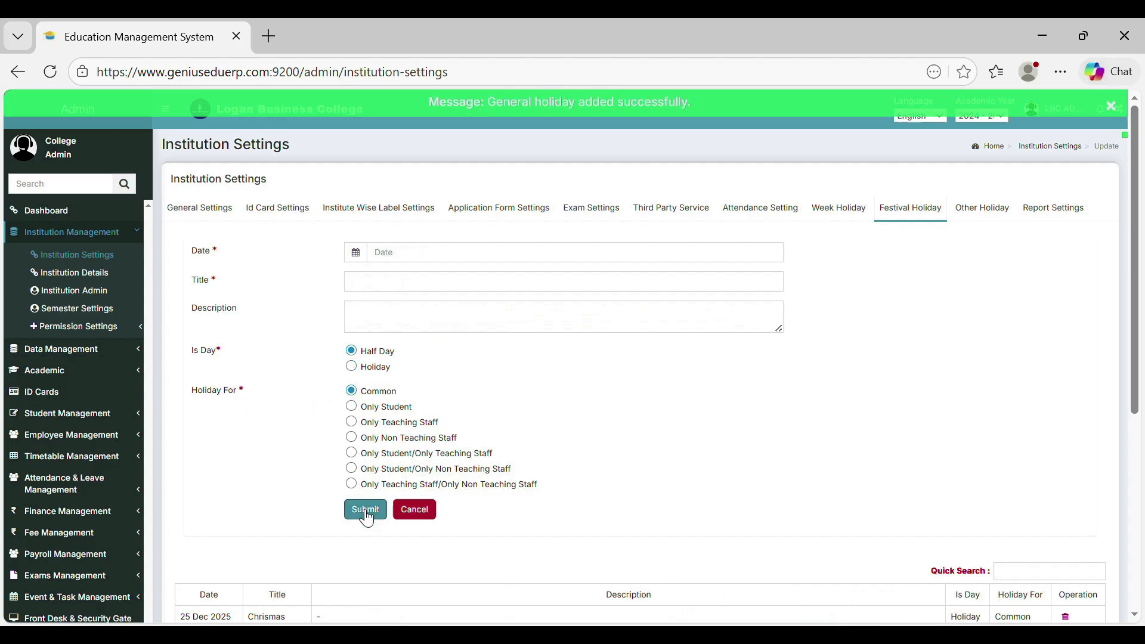
scroll(354, 496, down, 3)
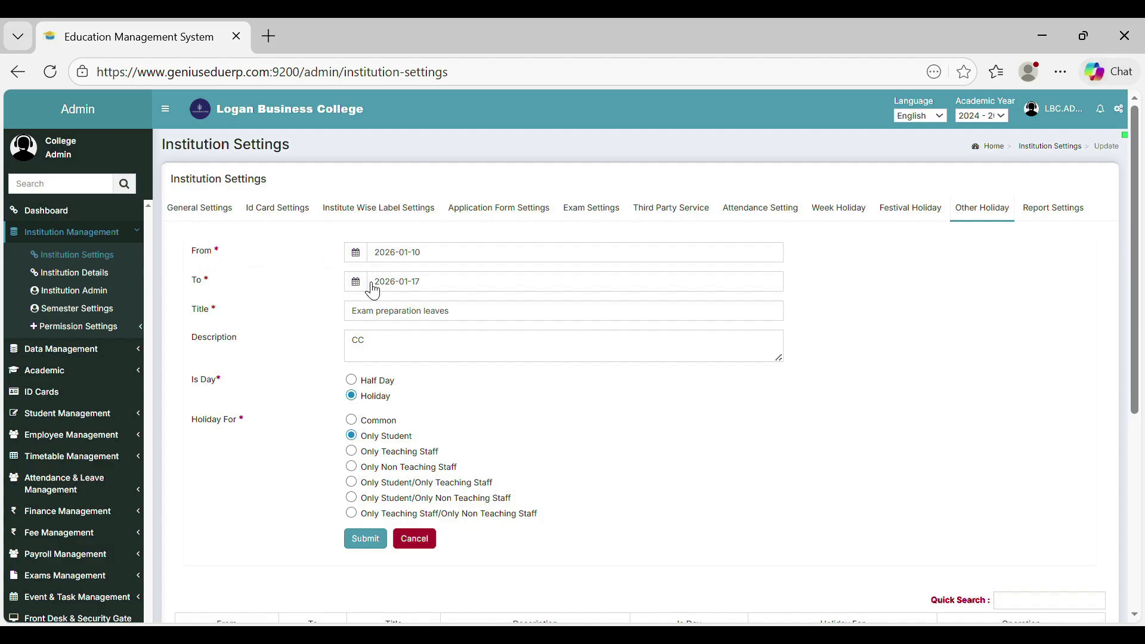
Add another holiday titled Exam preparation leaves from 2026-01-10 to 2026-01-17 with description CC, set as Holiday for Only Student
click(392, 325)
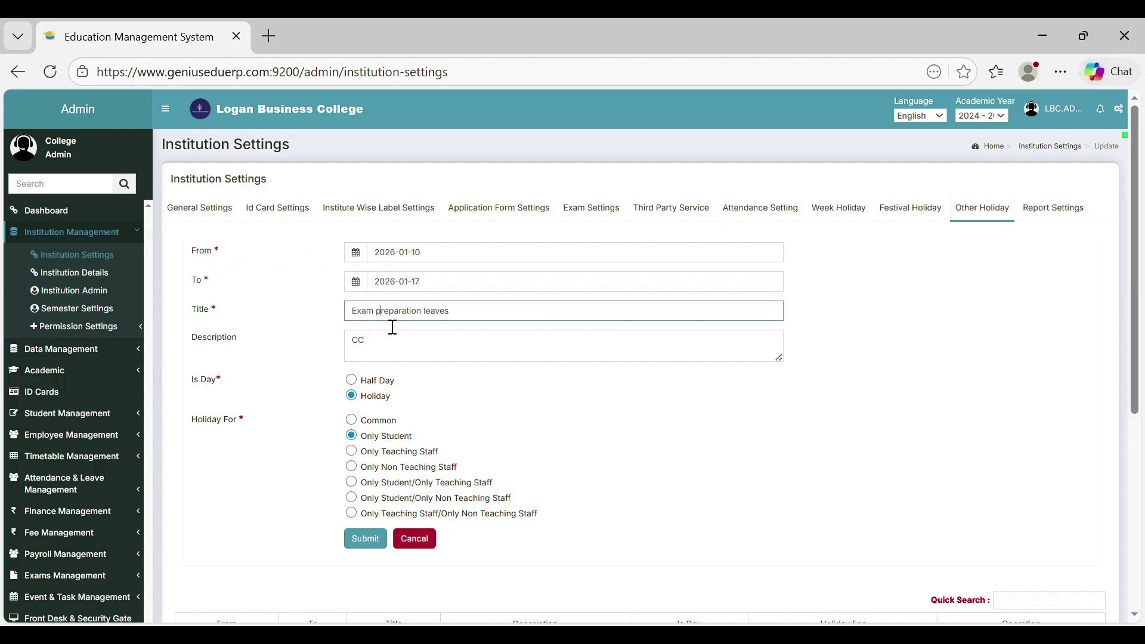
click(391, 353)
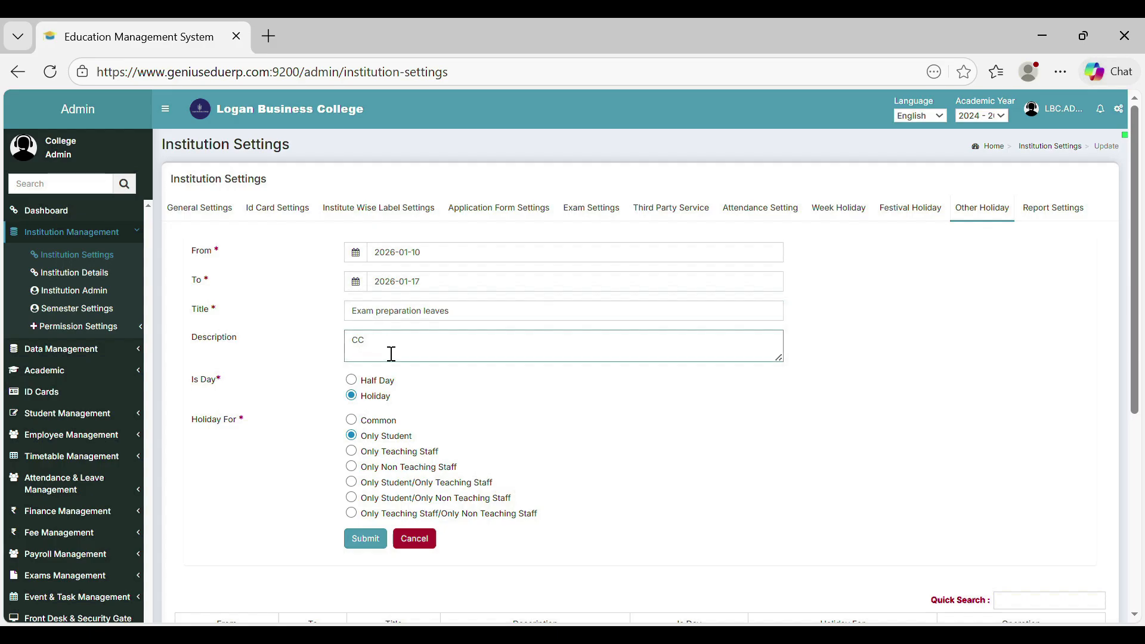
click(349, 402)
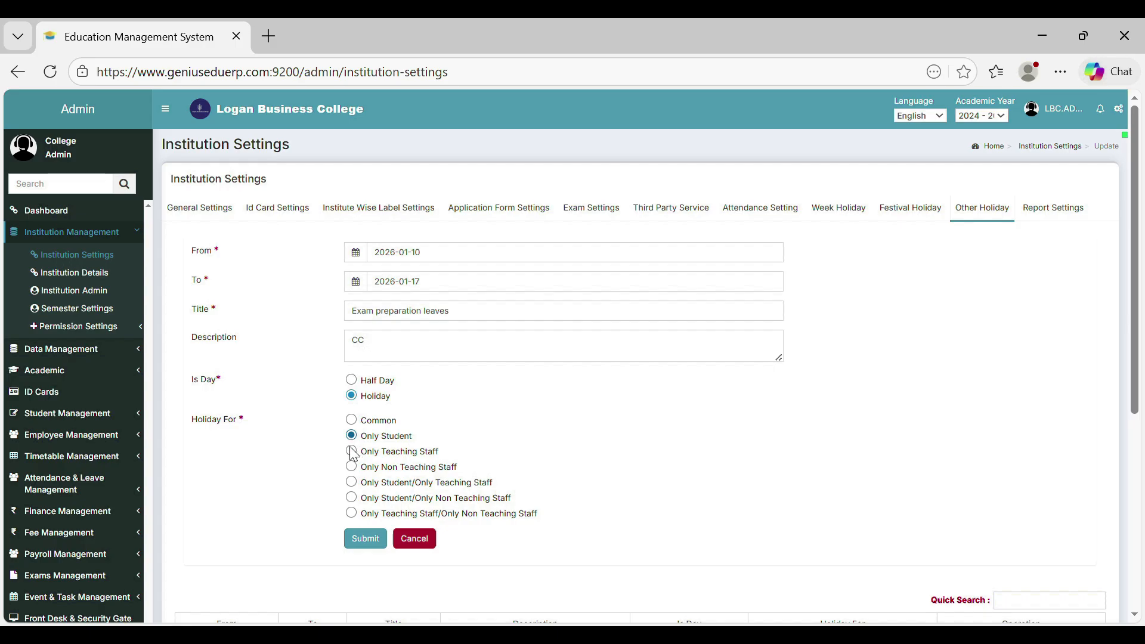
click(366, 544)
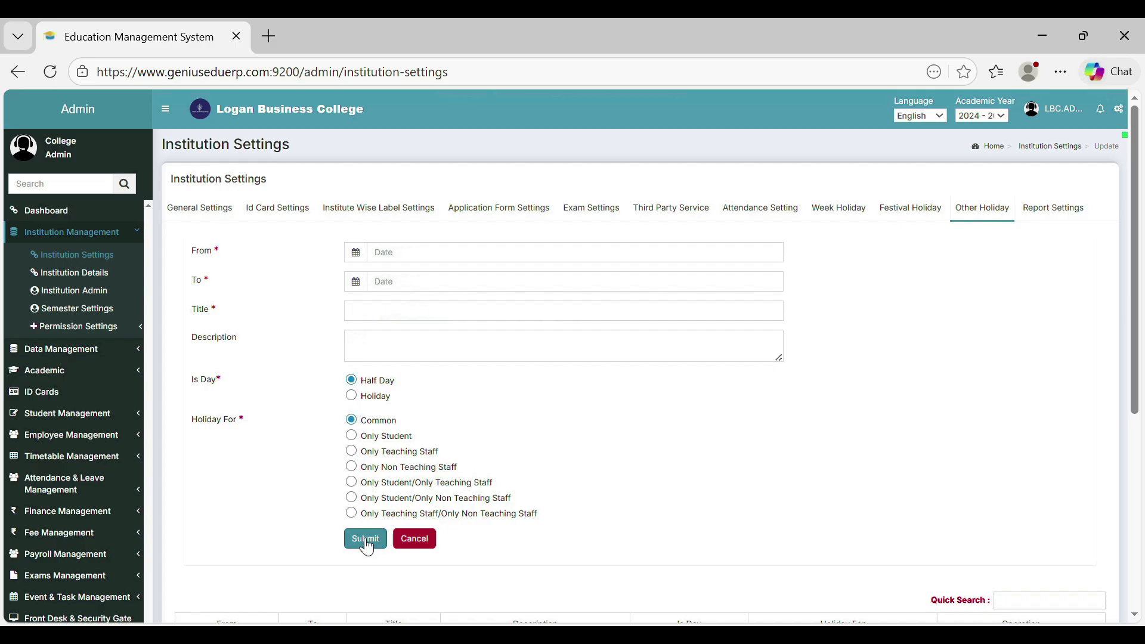
scroll(445, 500, down, 3)
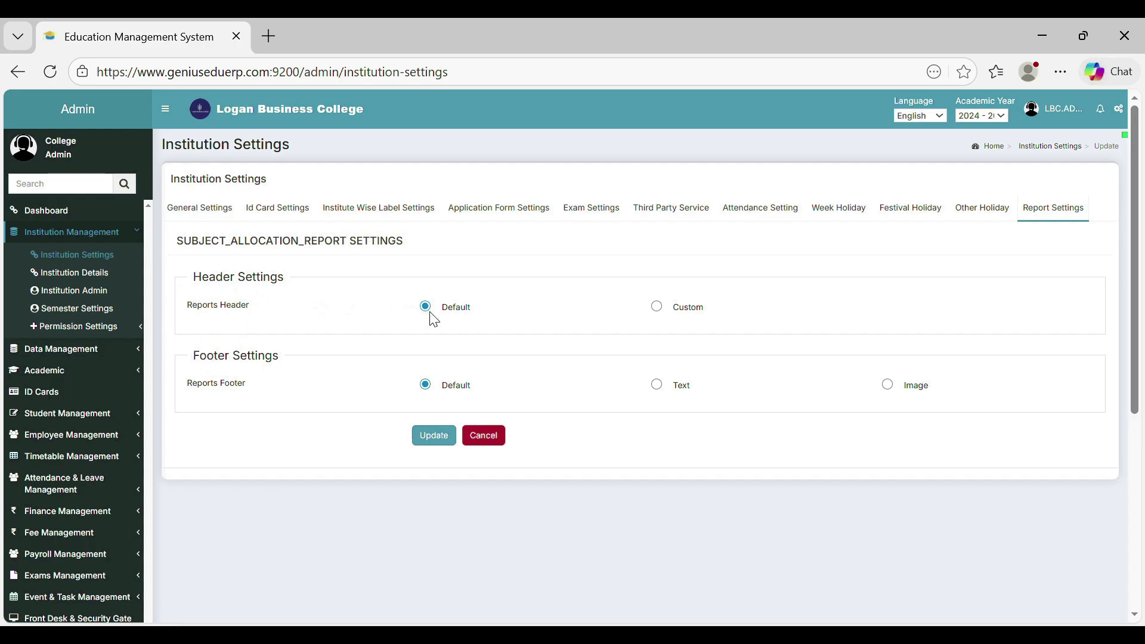
Preview the Custom header option and the Text and Image footer options in the report settings
click(663, 312)
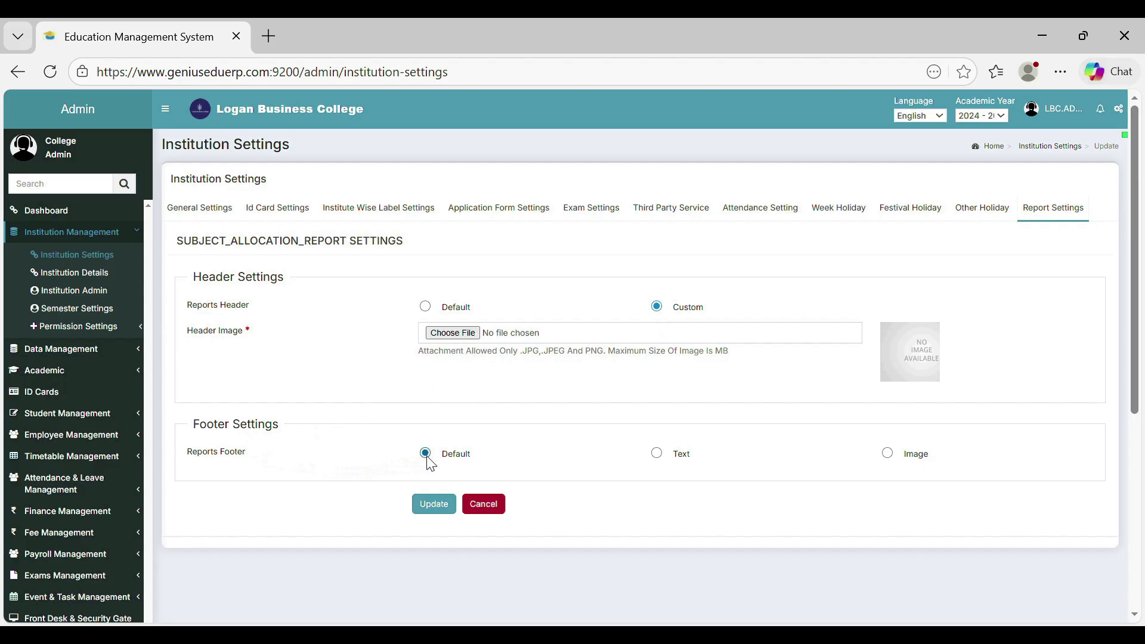
click(657, 454)
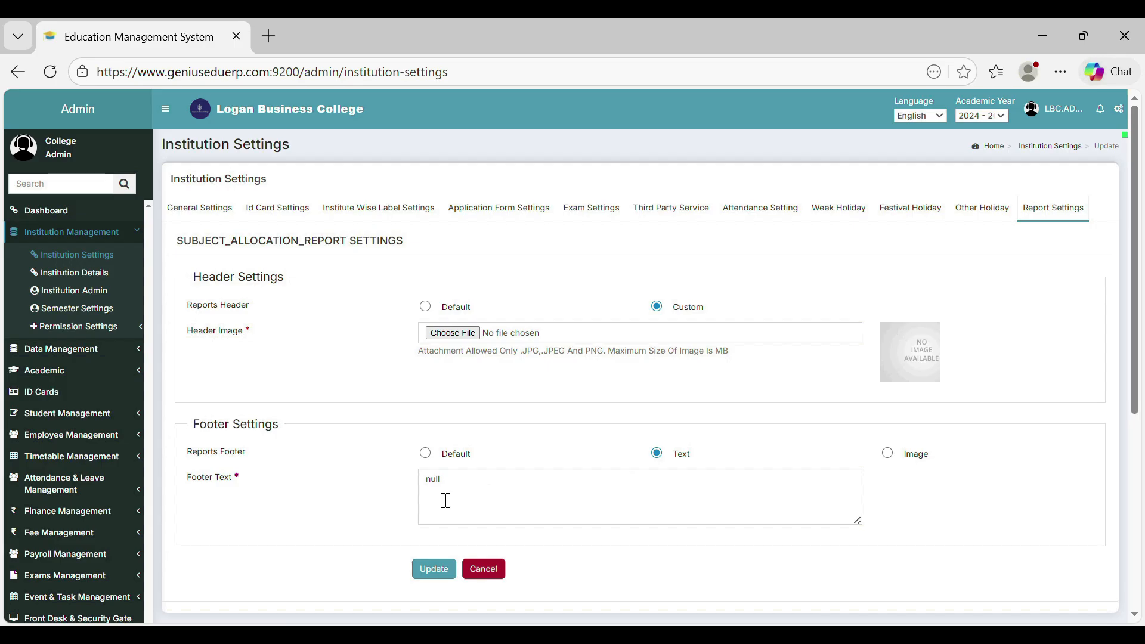
click(887, 453)
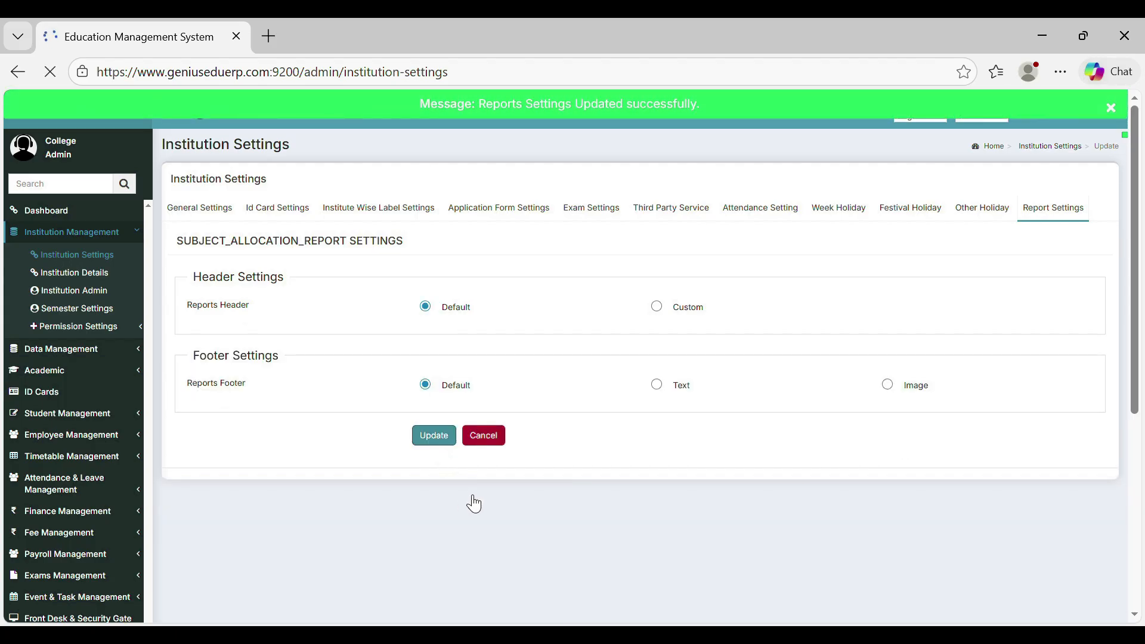
Review the institution details listing, including its export and quick search options, and open the institution admin listing
click(59, 274)
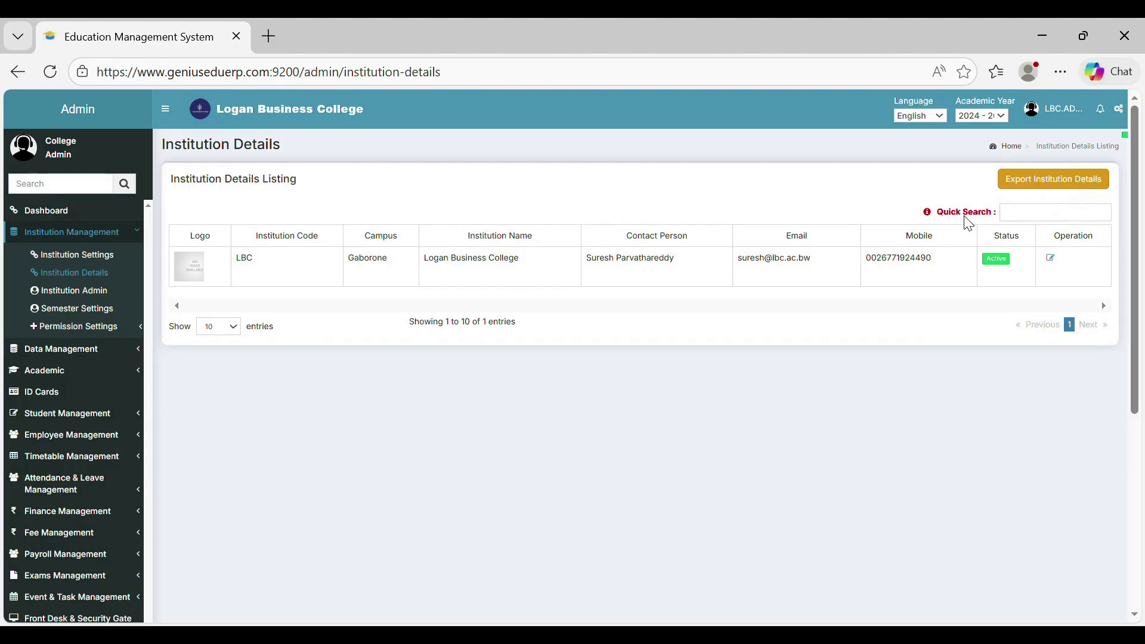
mouse_move(937, 222)
click(60, 292)
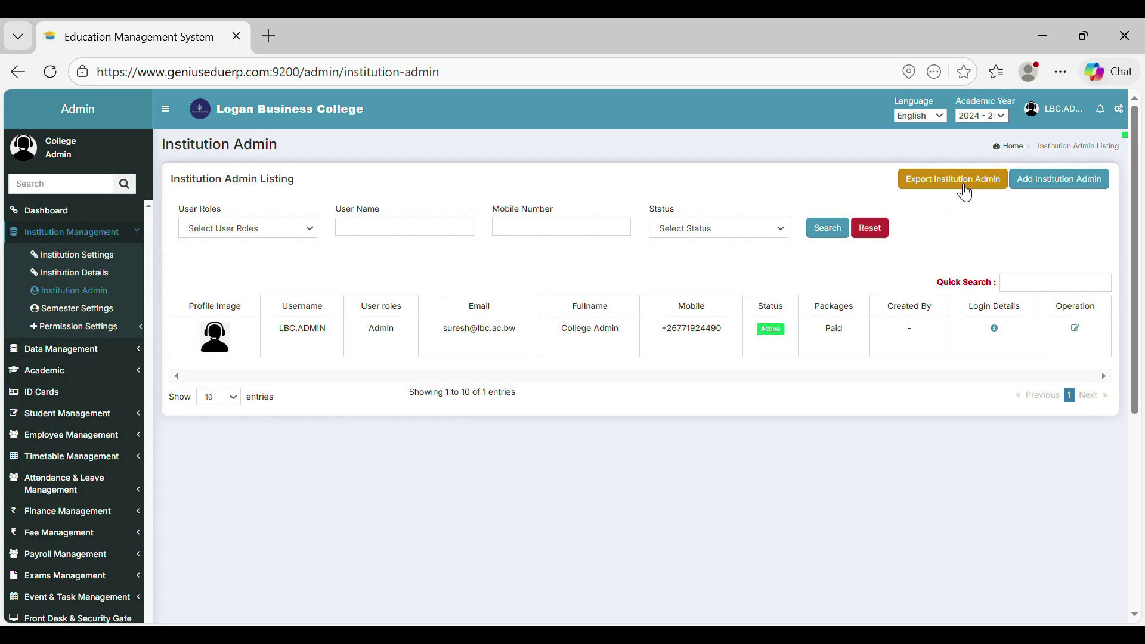
Start a new institution admin with the Admin role and fill in the first name, last name, address, email and mobile number
click(1066, 190)
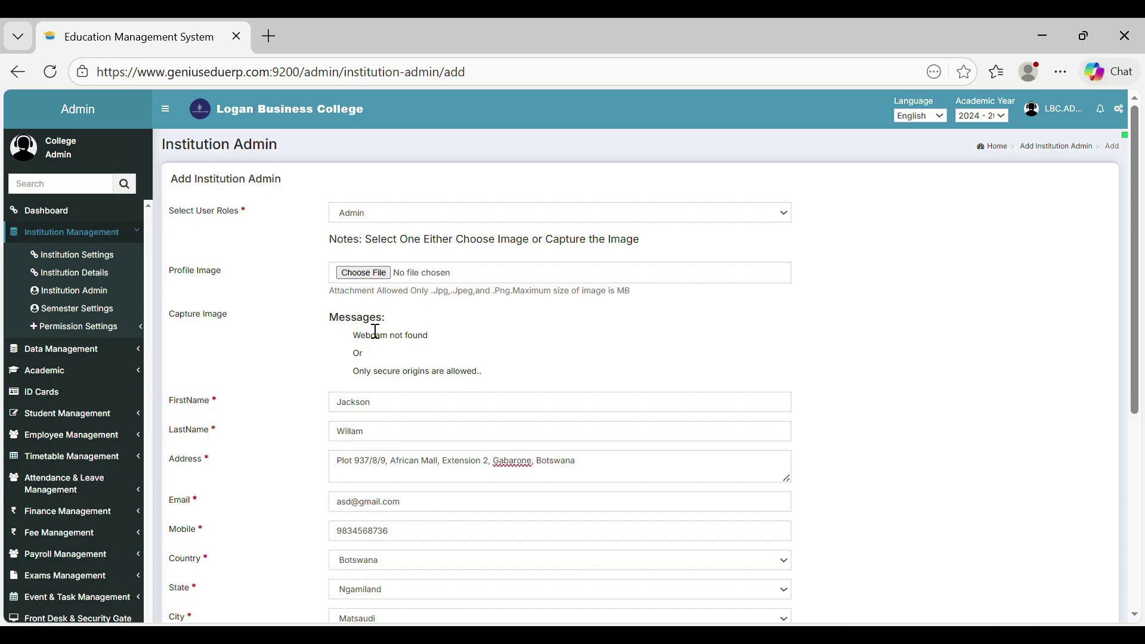
scroll(362, 331, down, 5)
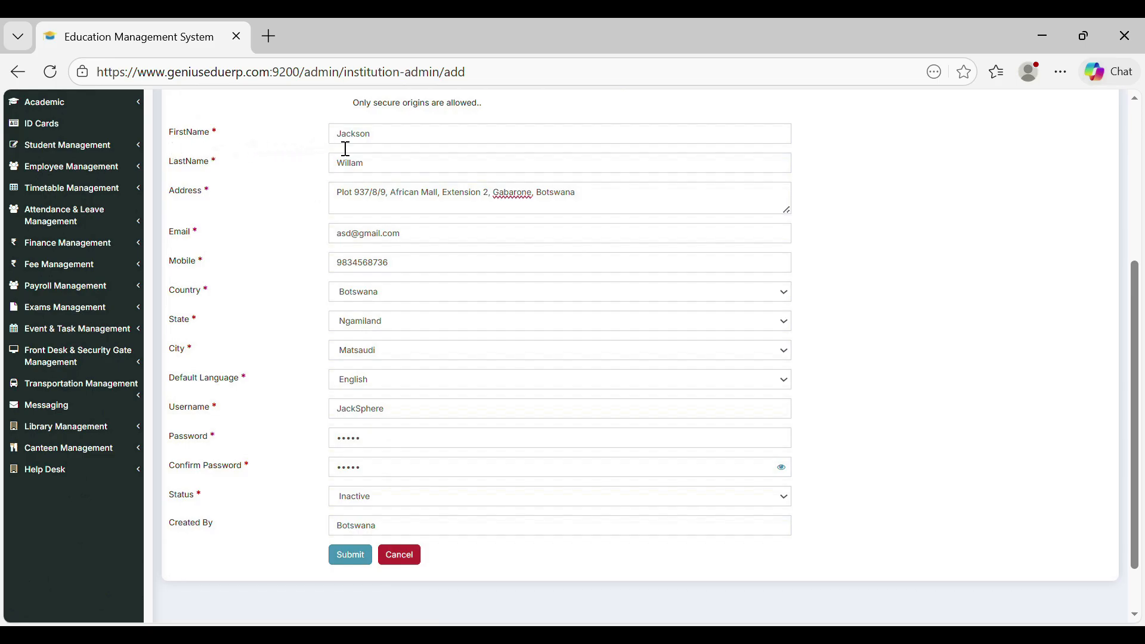
click(378, 144)
click(384, 170)
click(386, 200)
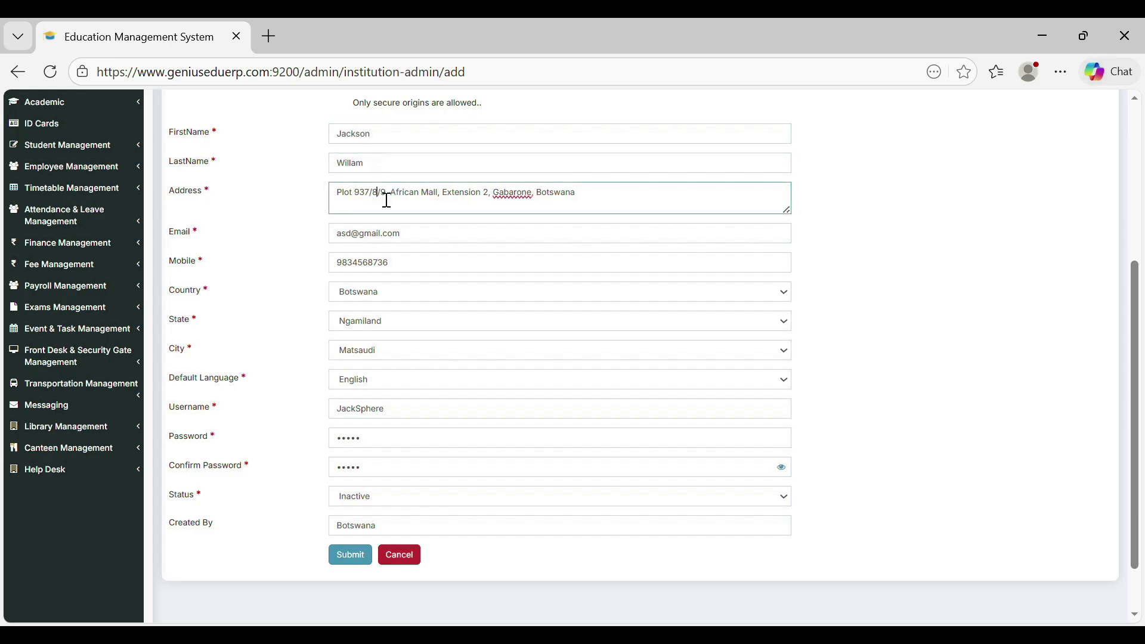
click(387, 236)
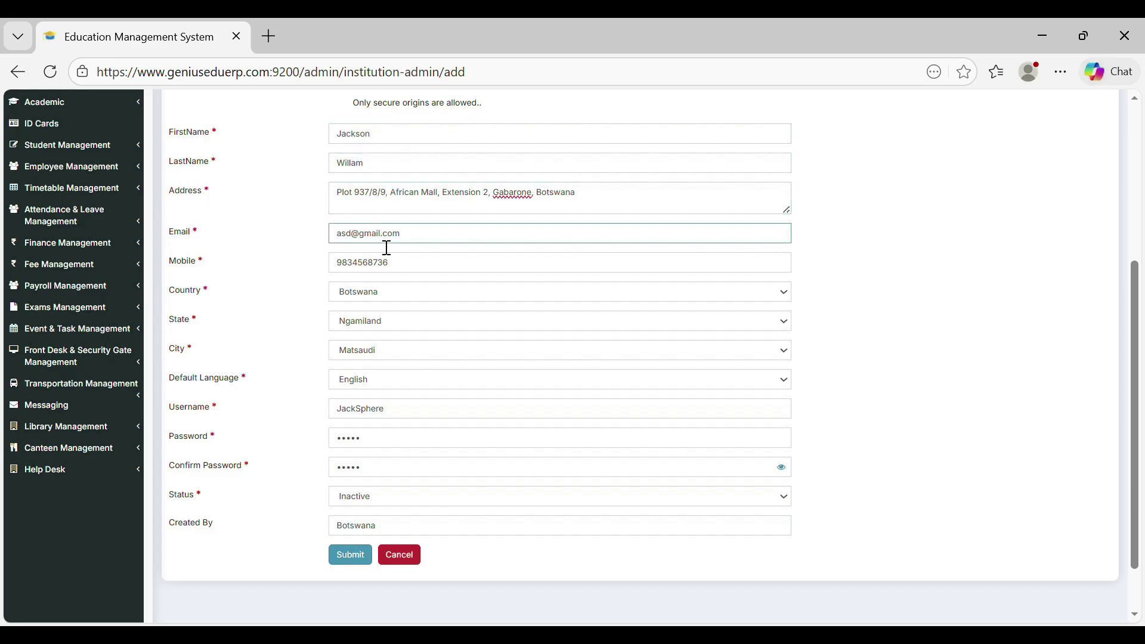
click(386, 262)
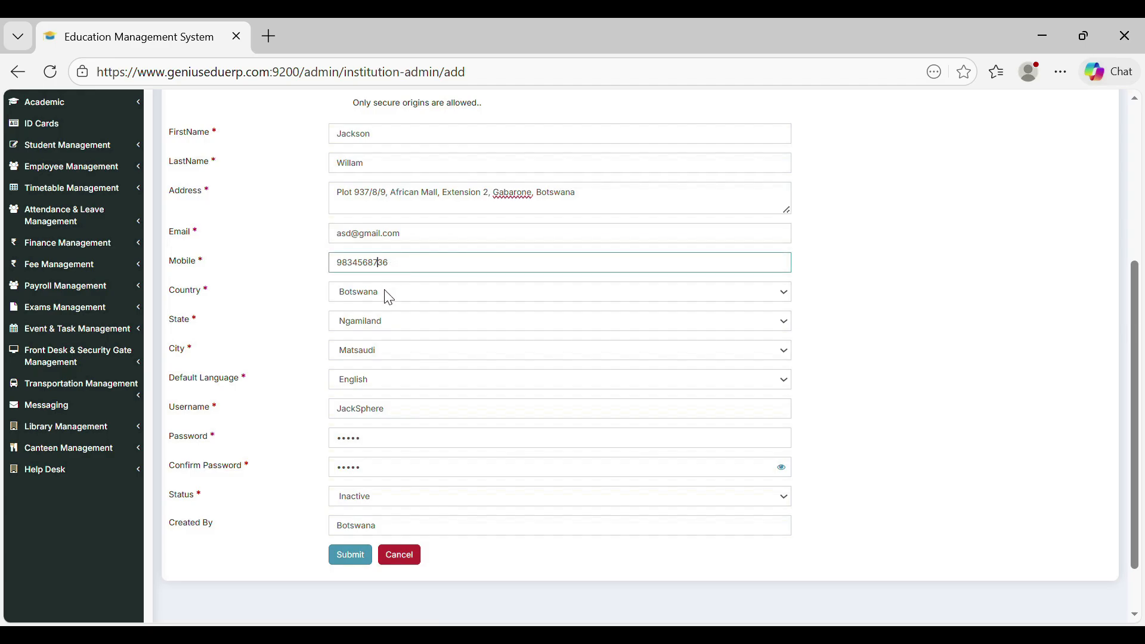
Set the new admin's country to Botswana, state to Ngamiland, city to Matsaudi and default language to English
click(389, 297)
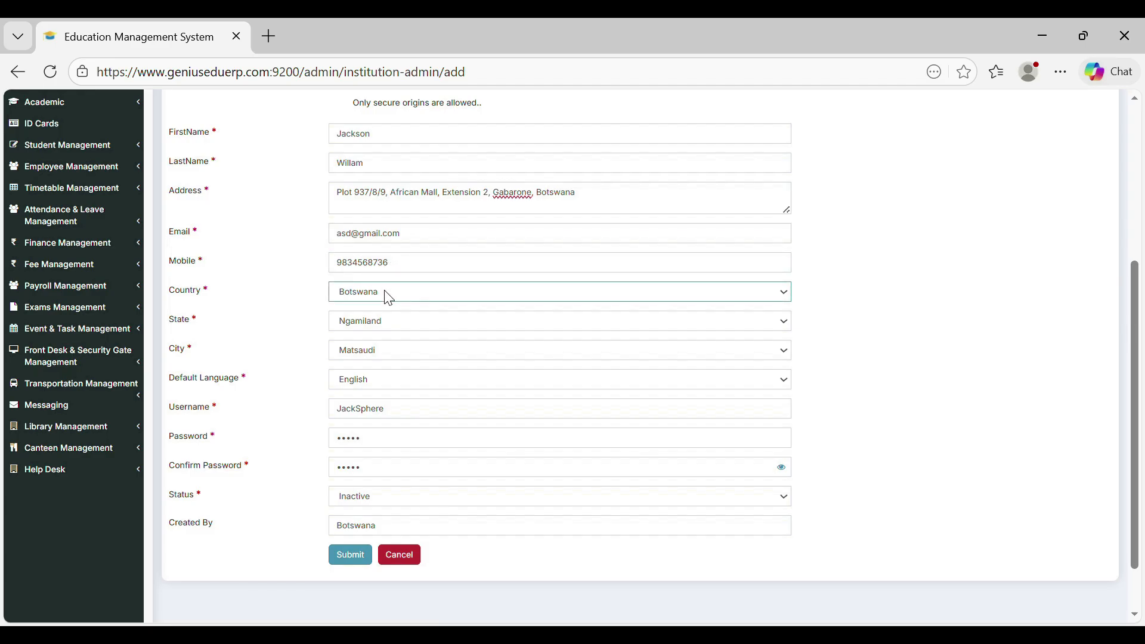
click(385, 326)
click(384, 353)
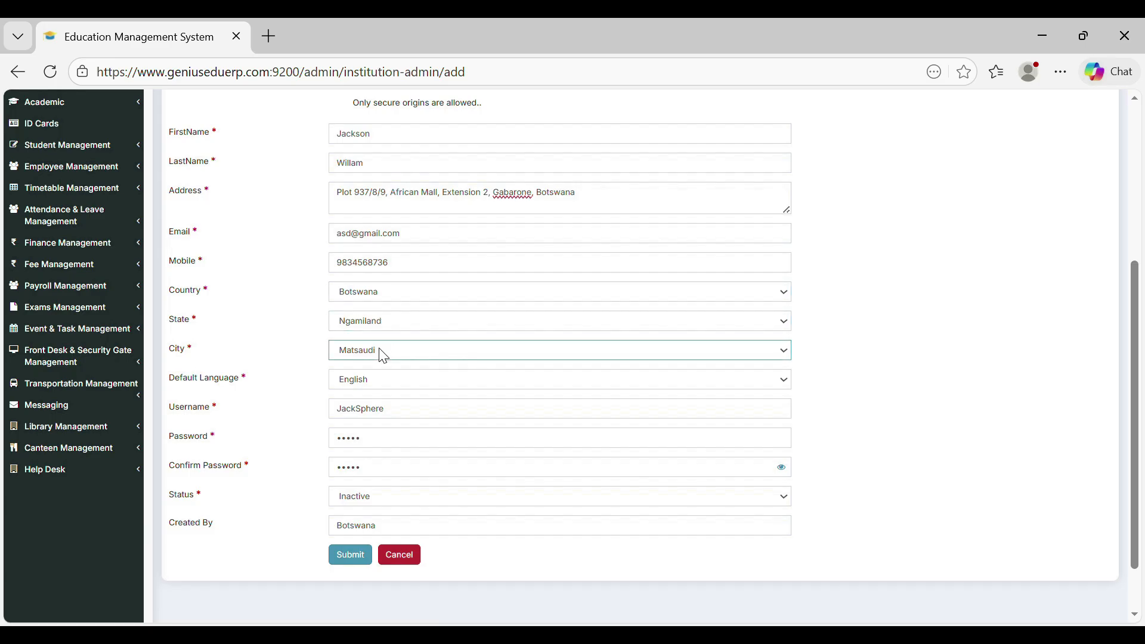
click(379, 389)
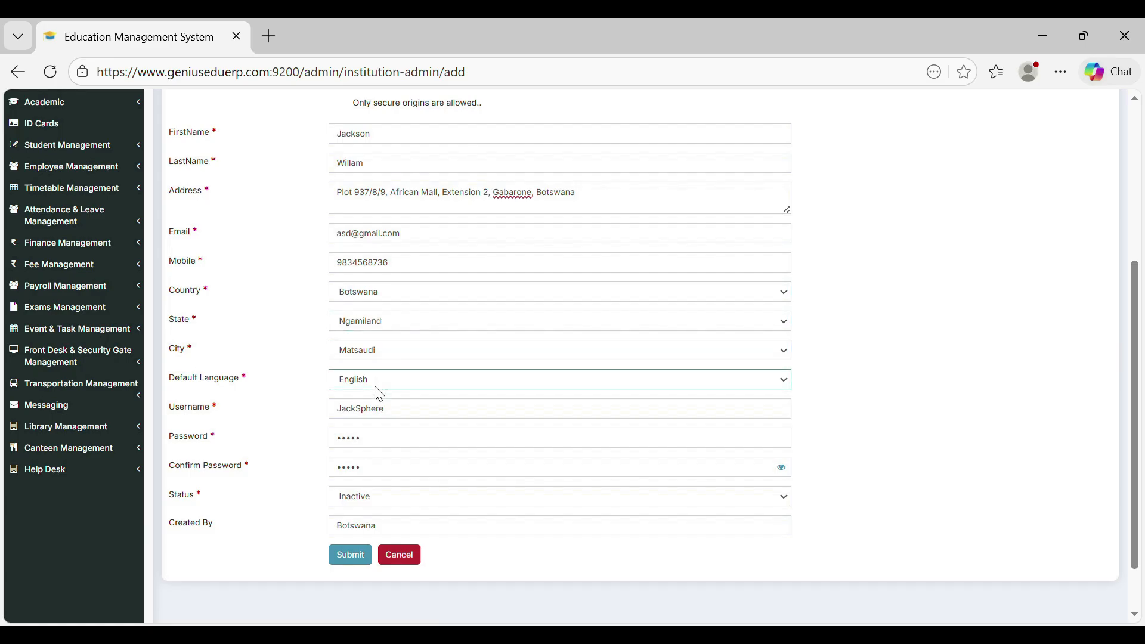
Fill in the admin's username, password and confirmation, set status Inactive and created by Botswana, and submit the new admin
click(385, 417)
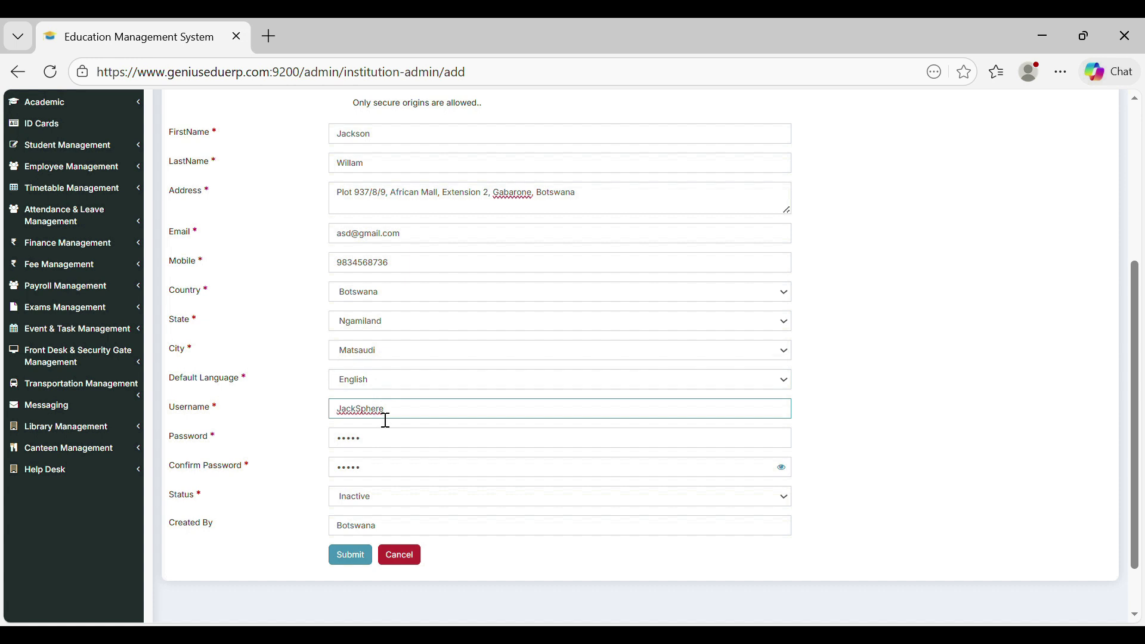
click(382, 445)
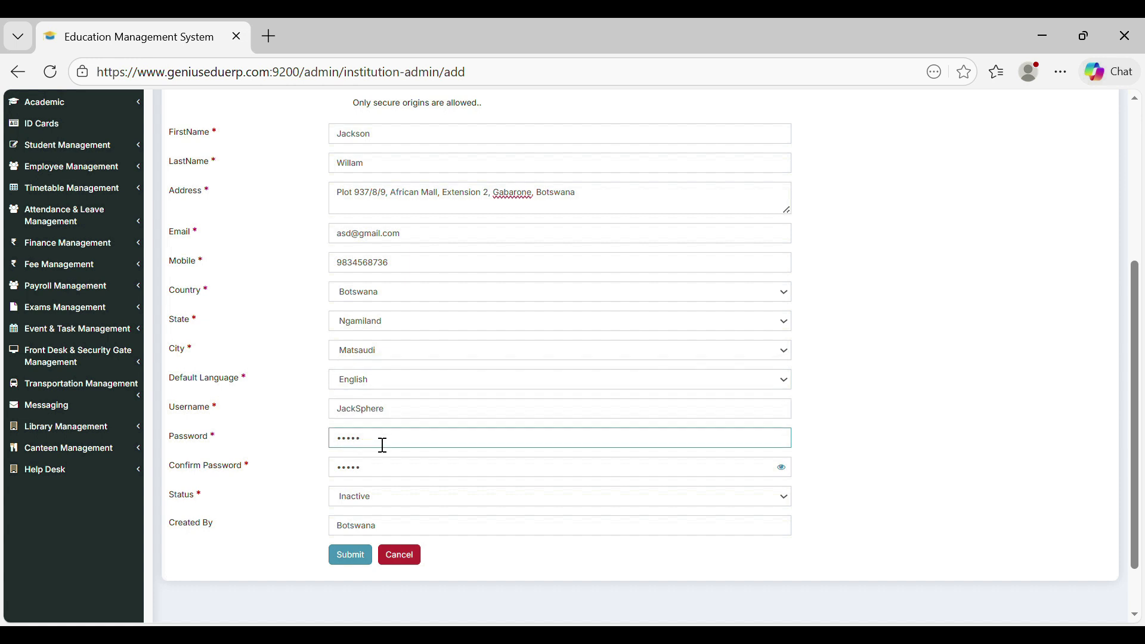
click(382, 475)
click(385, 497)
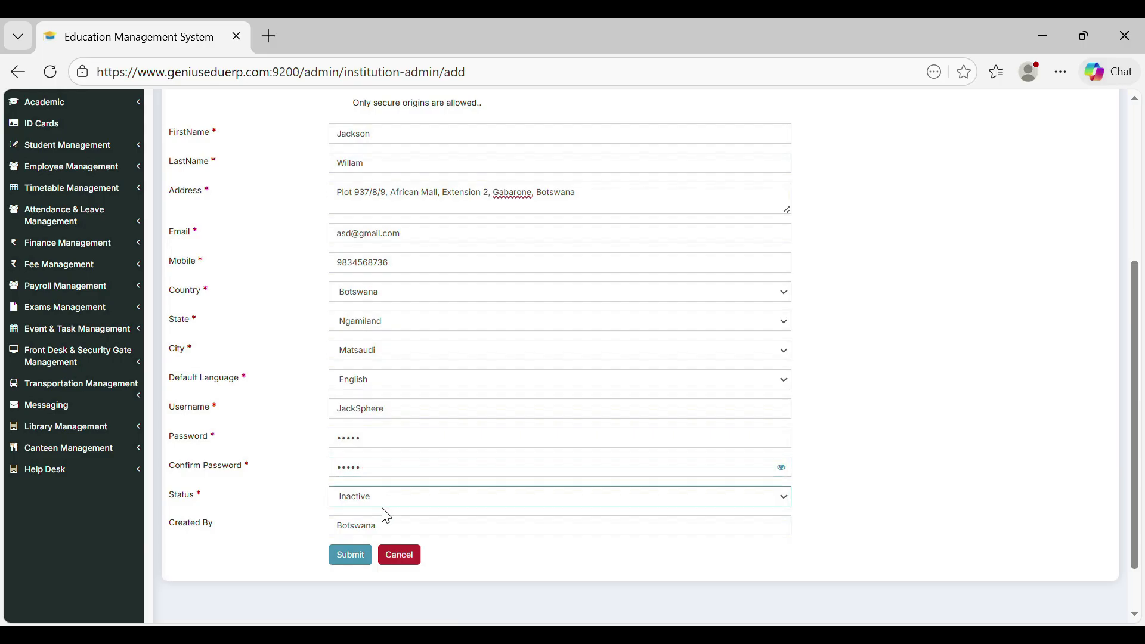
click(393, 531)
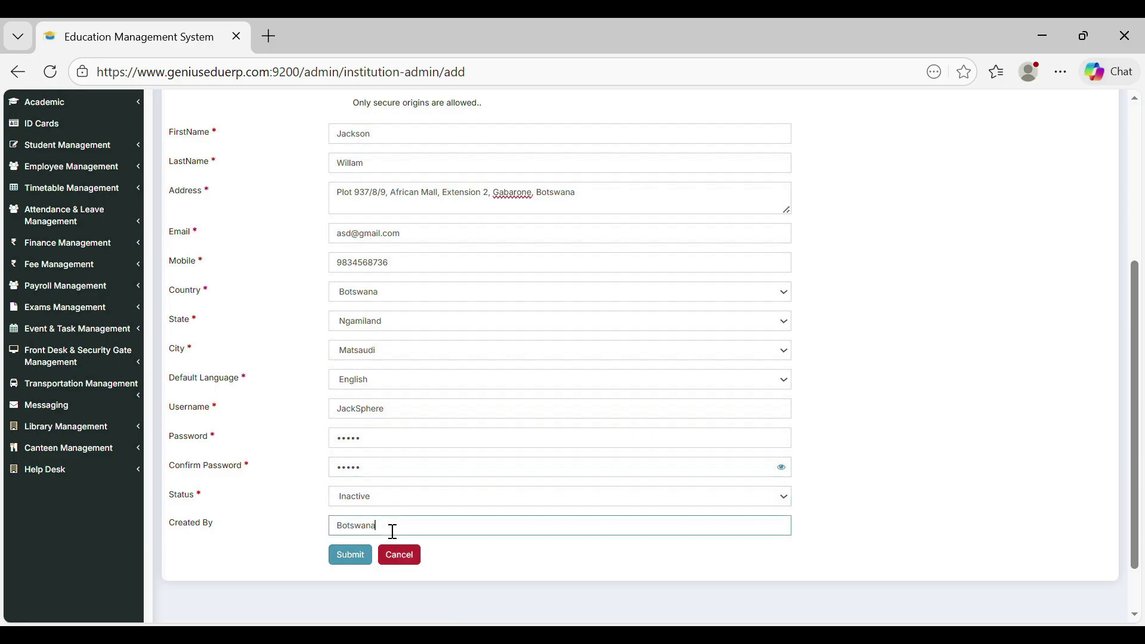
click(355, 563)
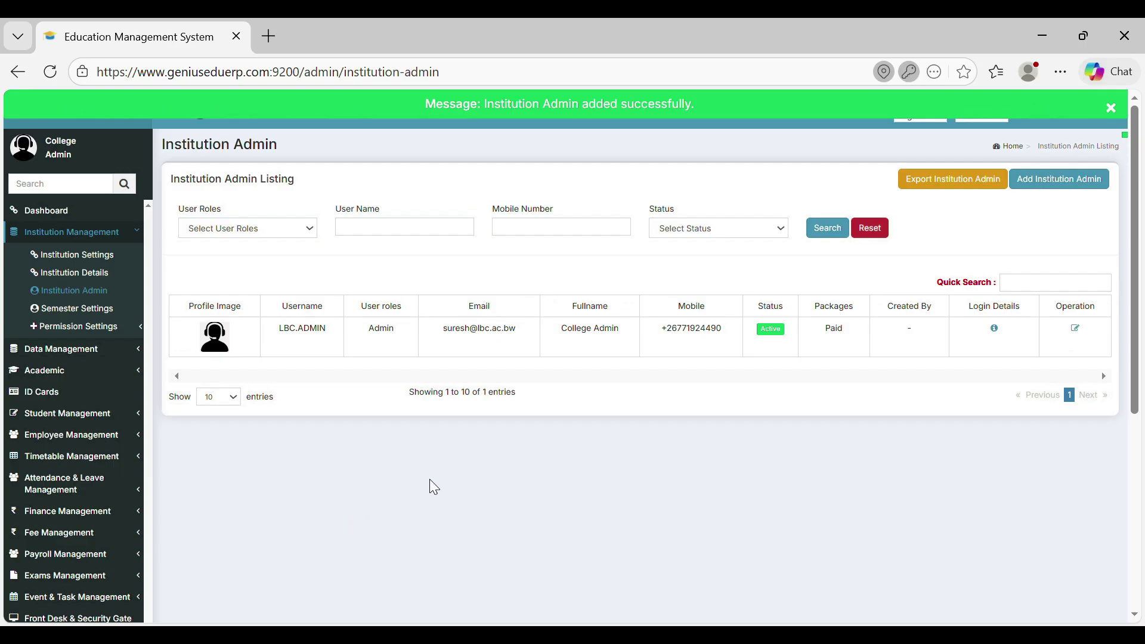
Open the semester settings and review the semesters assigned to each class, starting with Bachelor of Science in Forensic Financial Accounting
click(56, 309)
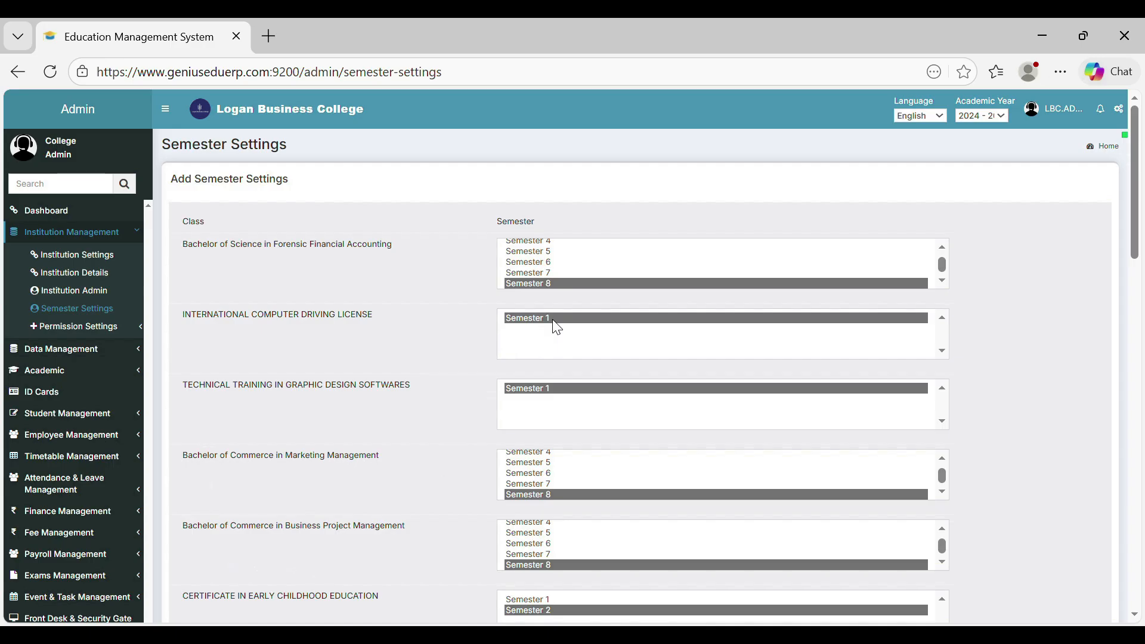
scroll(548, 280, up, 2)
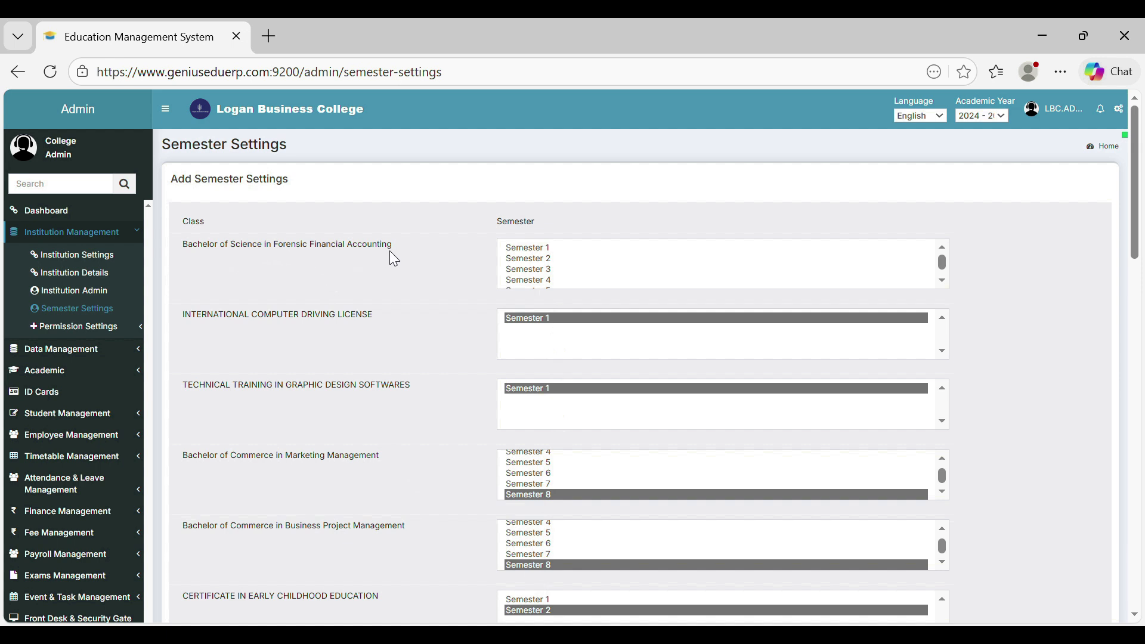
scroll(555, 265, down, 2)
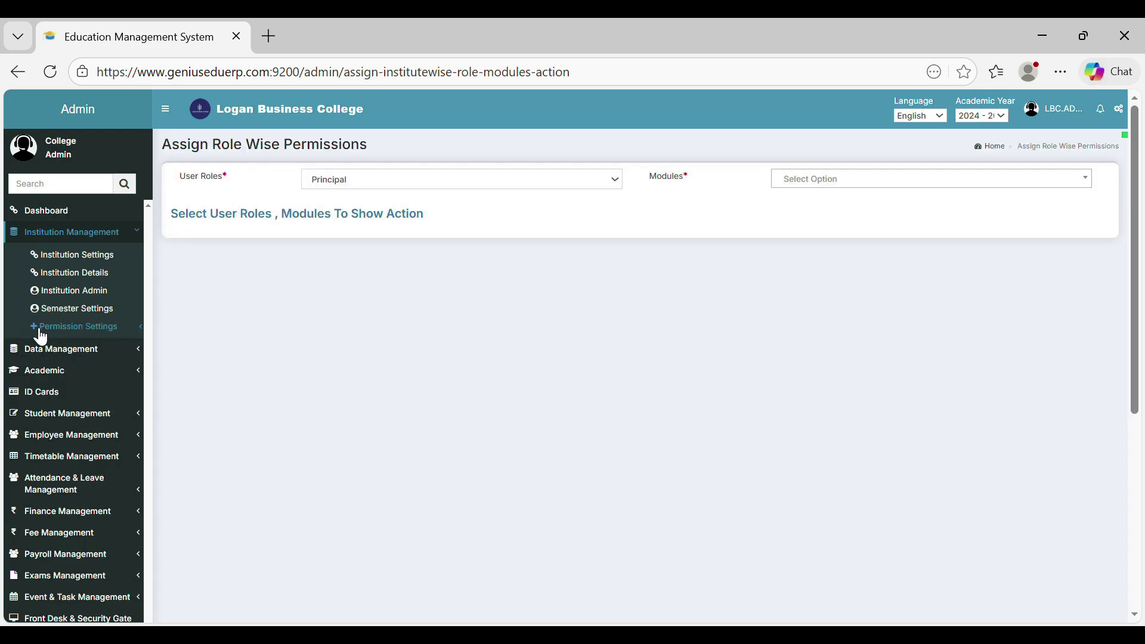
Grant the Principal role all action permissions on the Store module in the role-wise permissions and submit them
click(78, 332)
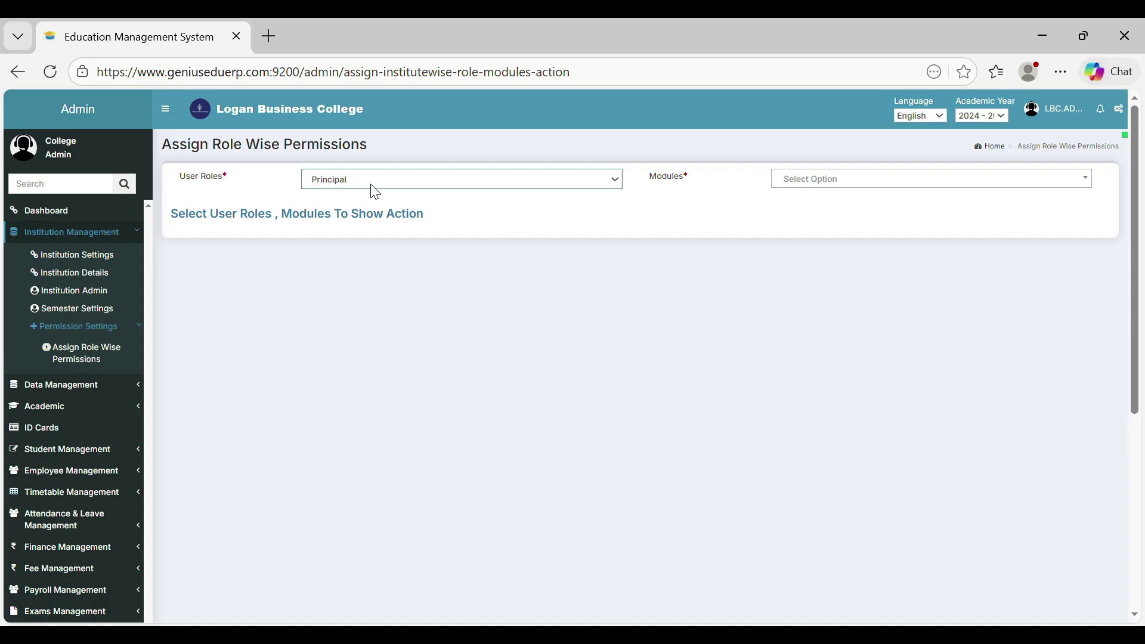
click(809, 182)
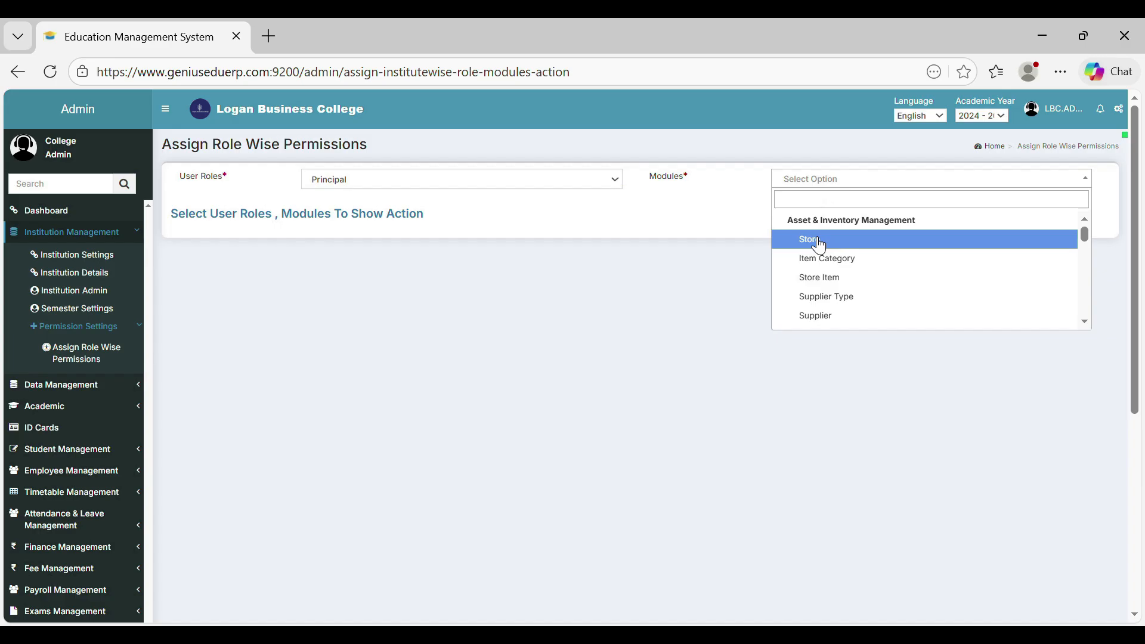
click(818, 242)
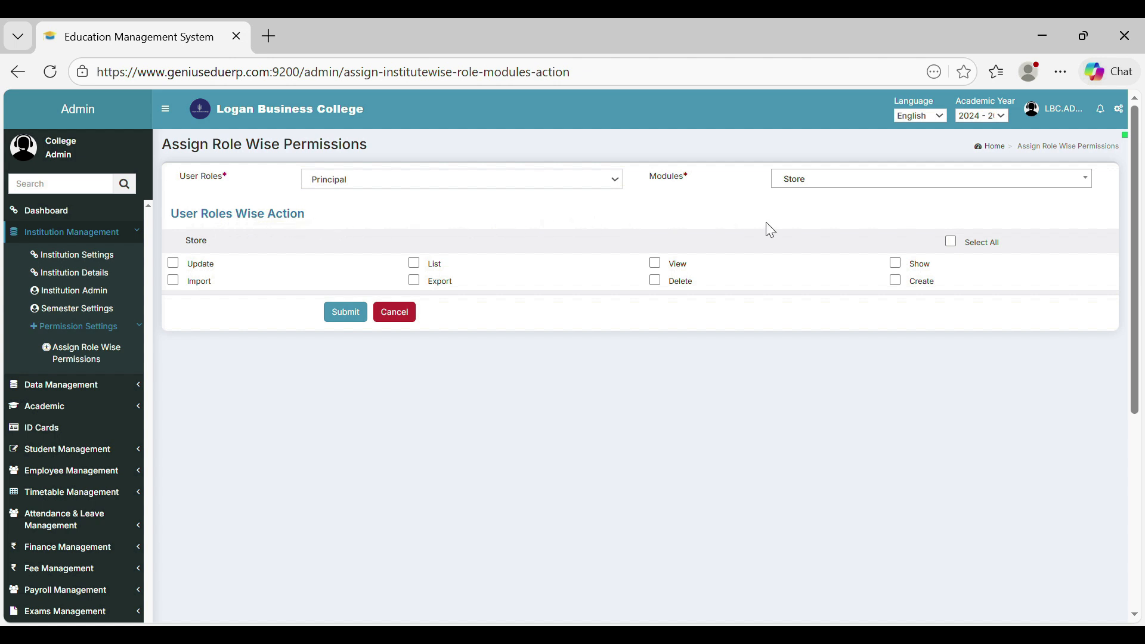
click(950, 243)
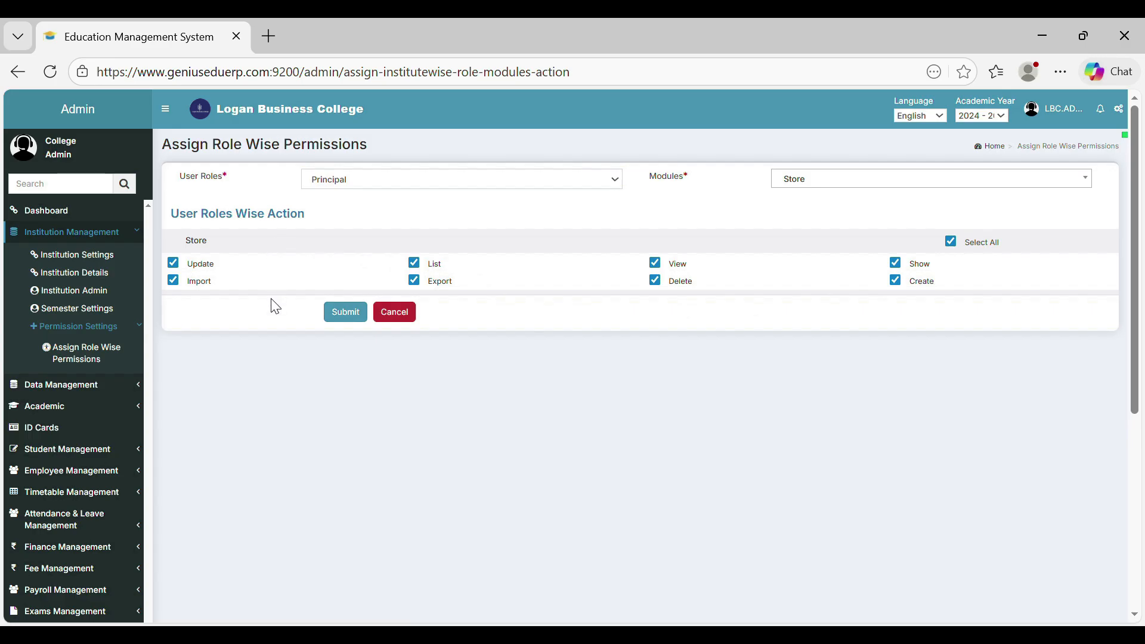
click(358, 318)
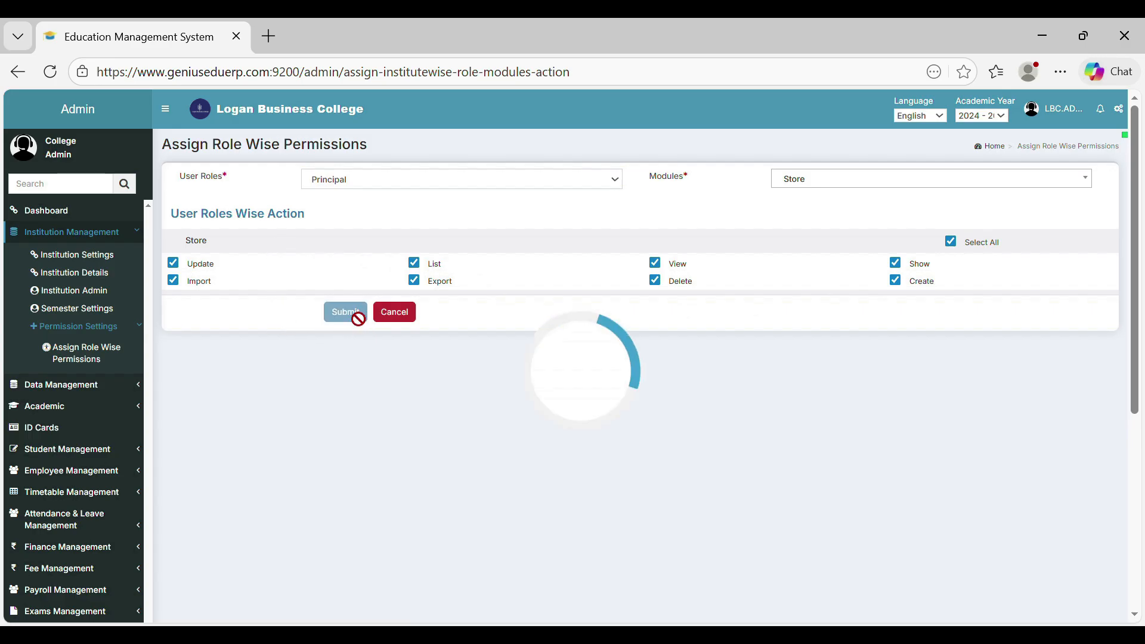